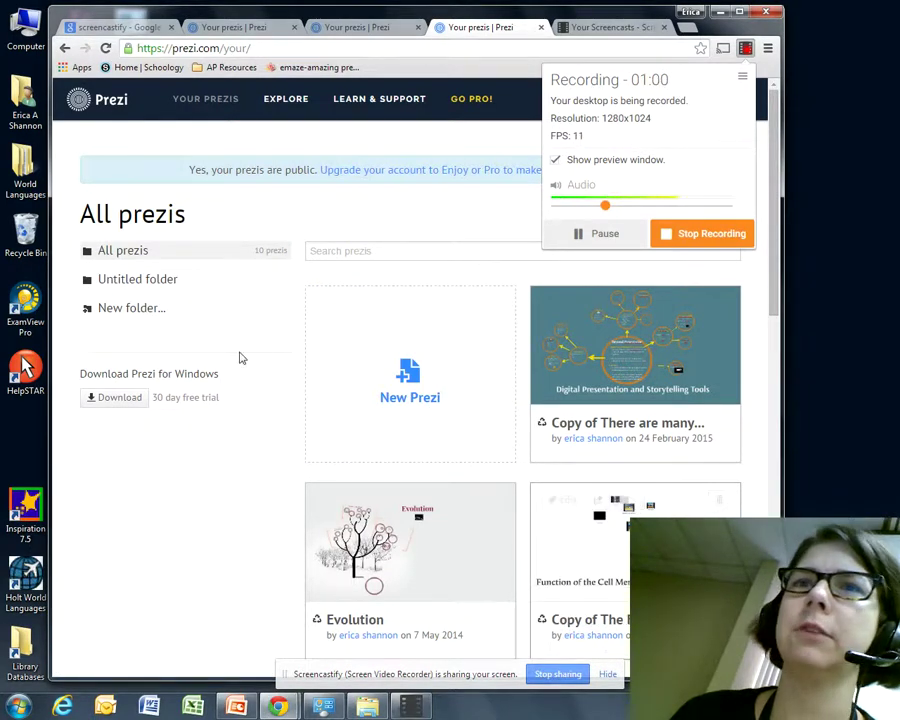
# Create a new prezi from the Above the Clouds template.
pyautogui.click(407, 373)
pyautogui.click(407, 373)
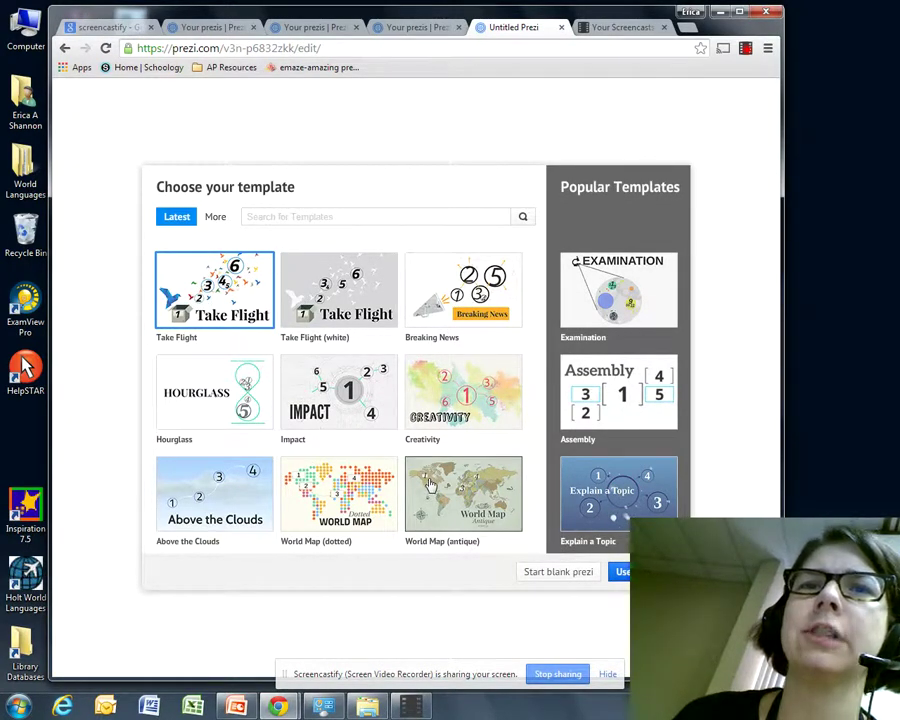
pyautogui.click(200, 505)
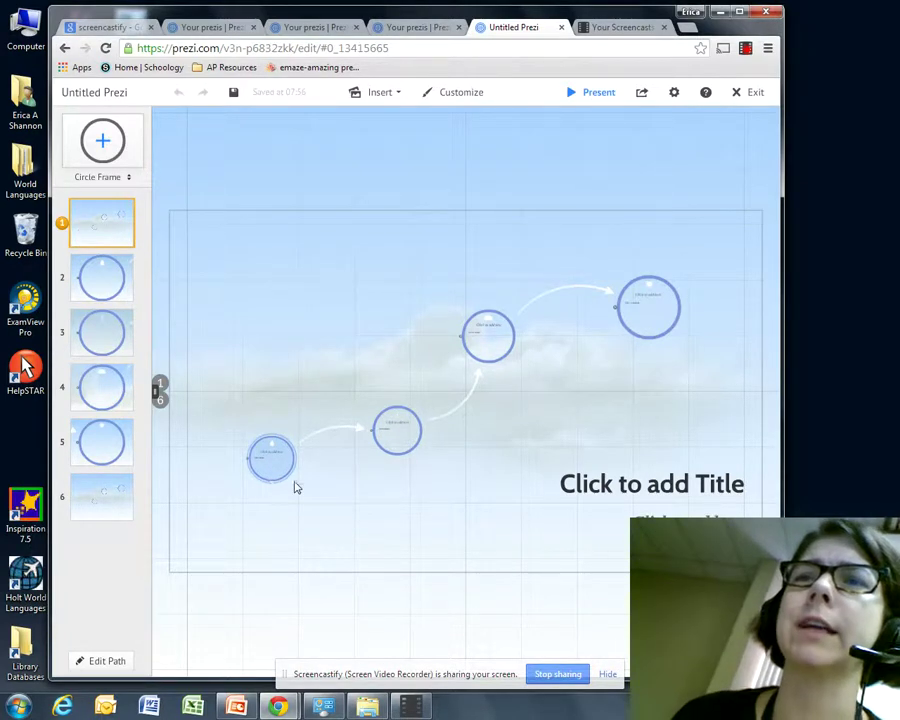
# Enter the title "Playing around with Prezi" and a subtitle reading "by" followed by the author's full name.
pyautogui.click(658, 494)
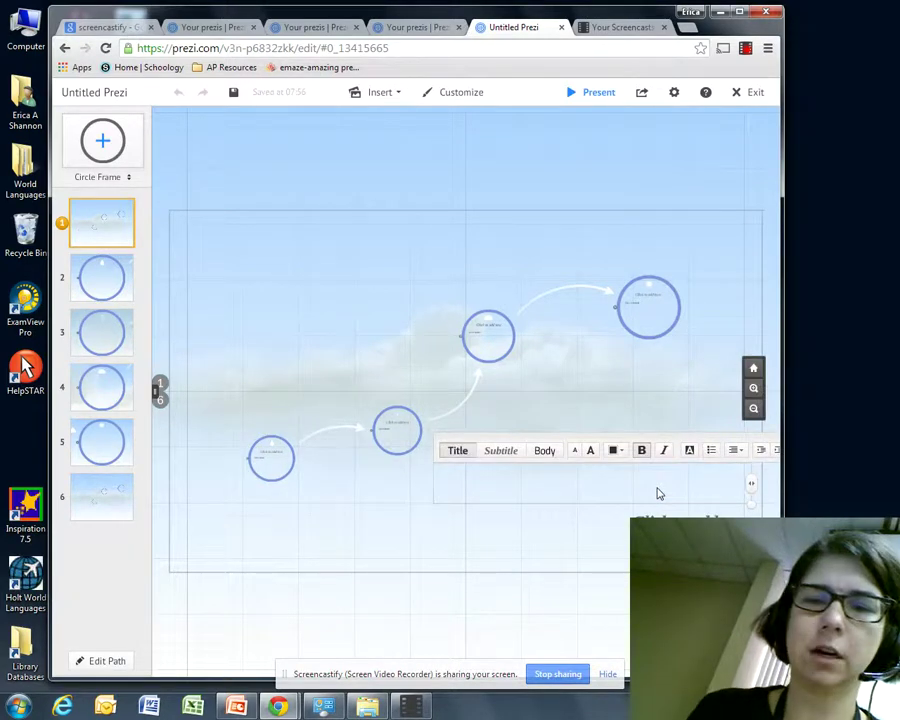
pyautogui.write('Playing around')
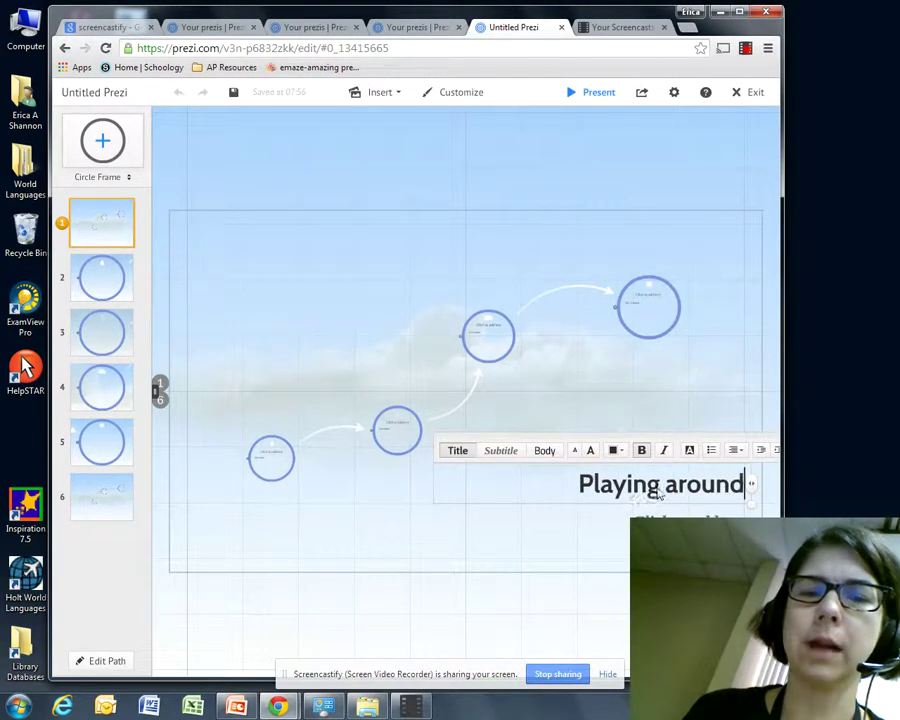
pyautogui.write(' with Prezi')
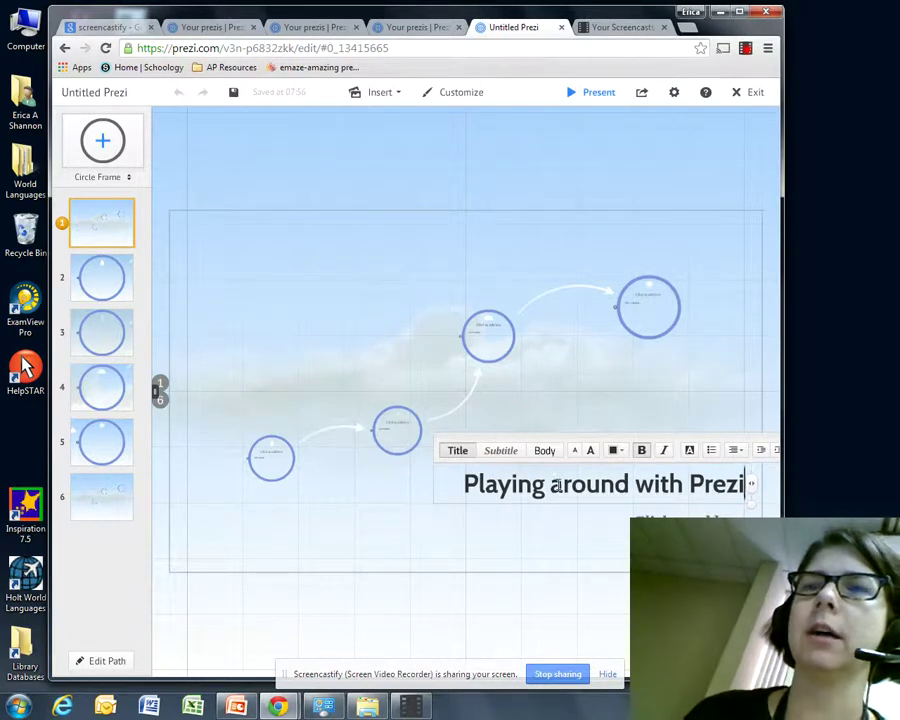
pyautogui.press('Return')
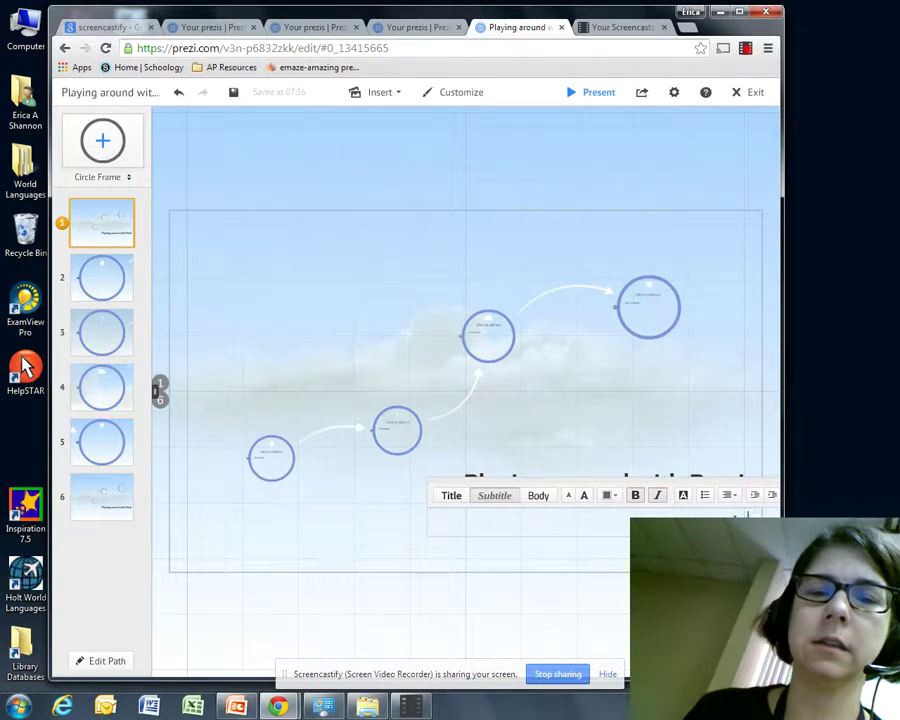
pyautogui.write('by Erica Shannon')
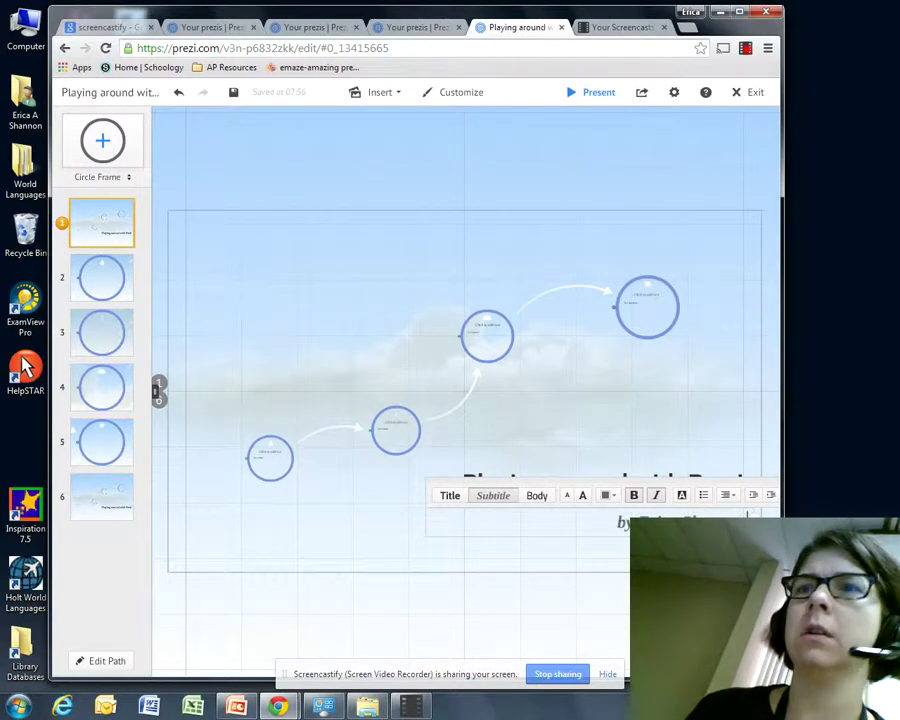
# Add a body text box reading "You can write anywhere" on the empty upper area of the overview frame.
pyautogui.click(220, 250)
pyautogui.click(220, 250)
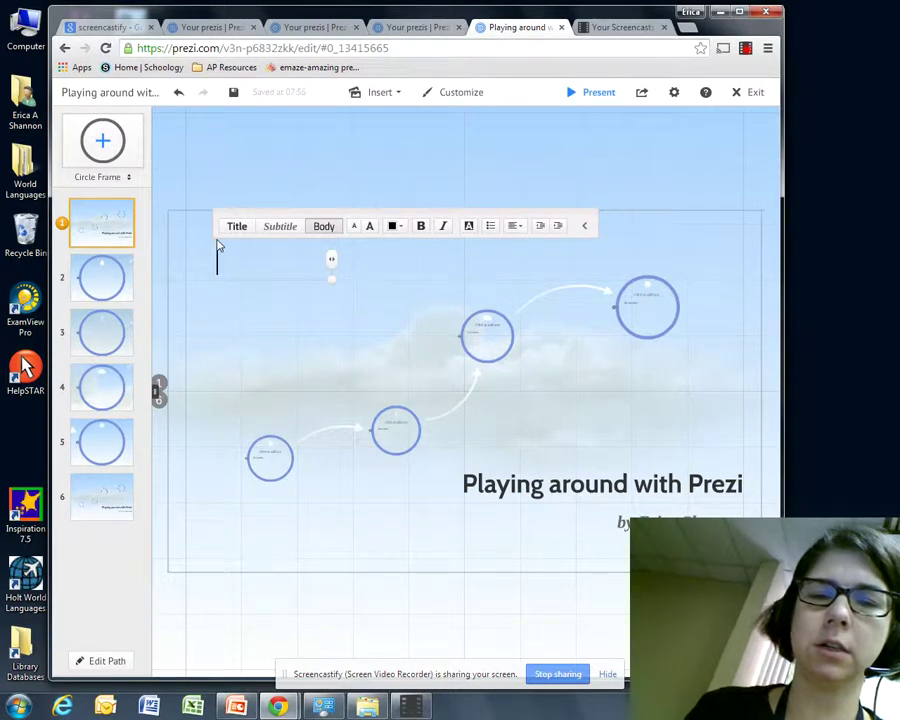
pyautogui.write('Y')
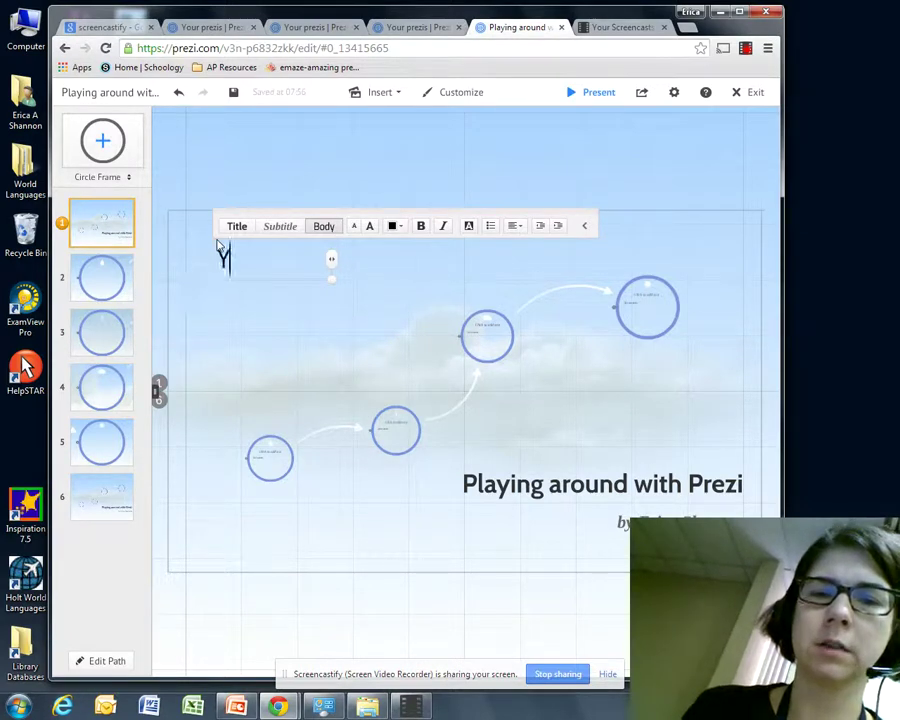
pyautogui.write('ou can write anywhere')
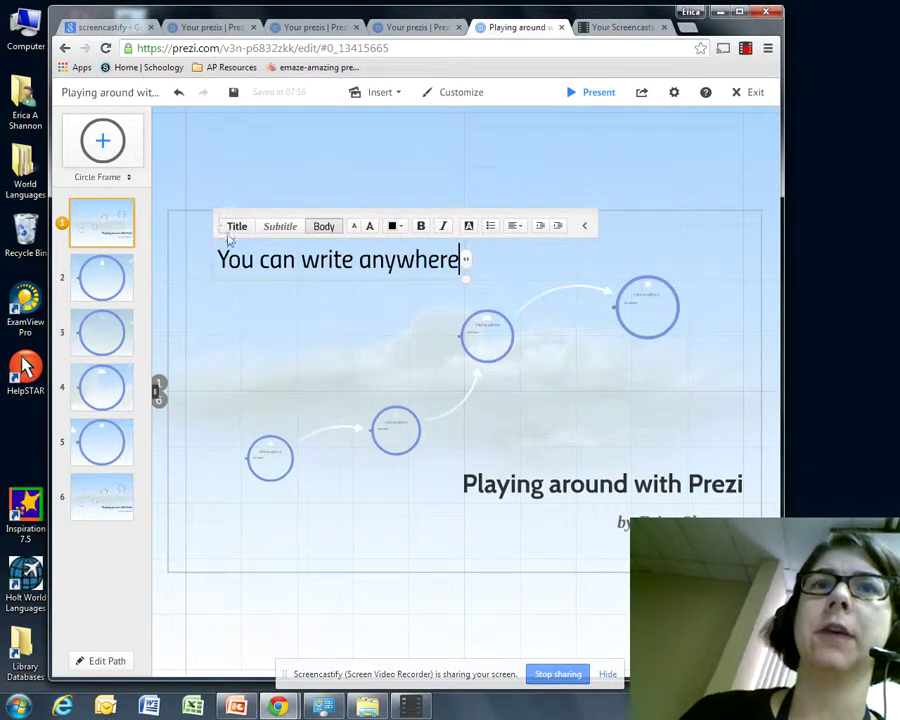
# Color the "You can write anywhere" text purple and reduce its font size.
pyautogui.click(223, 259)
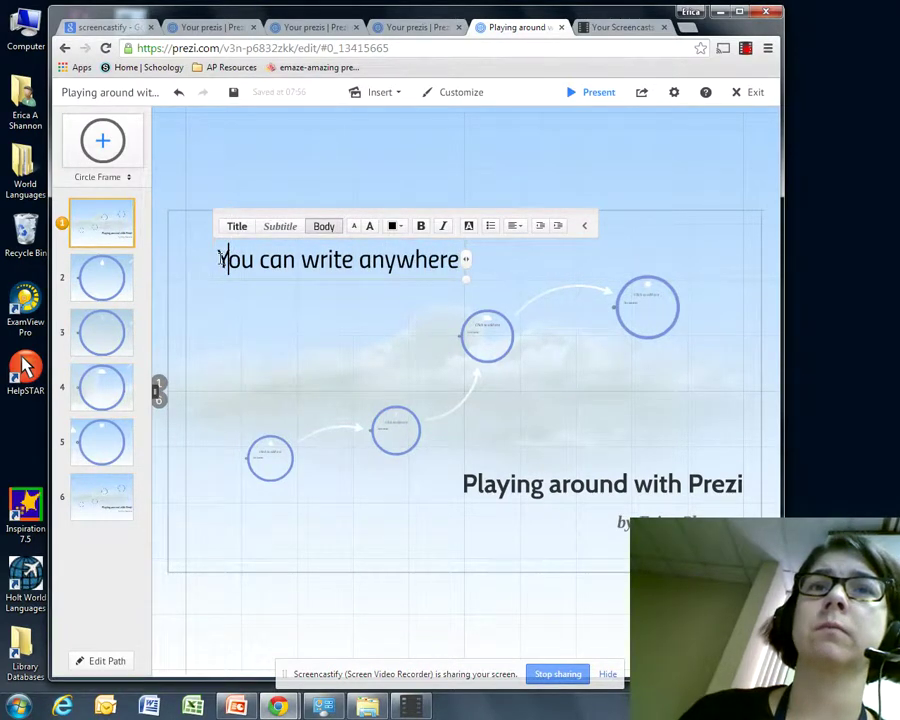
pyautogui.moveTo(223, 259); pyautogui.dragTo(444, 279)
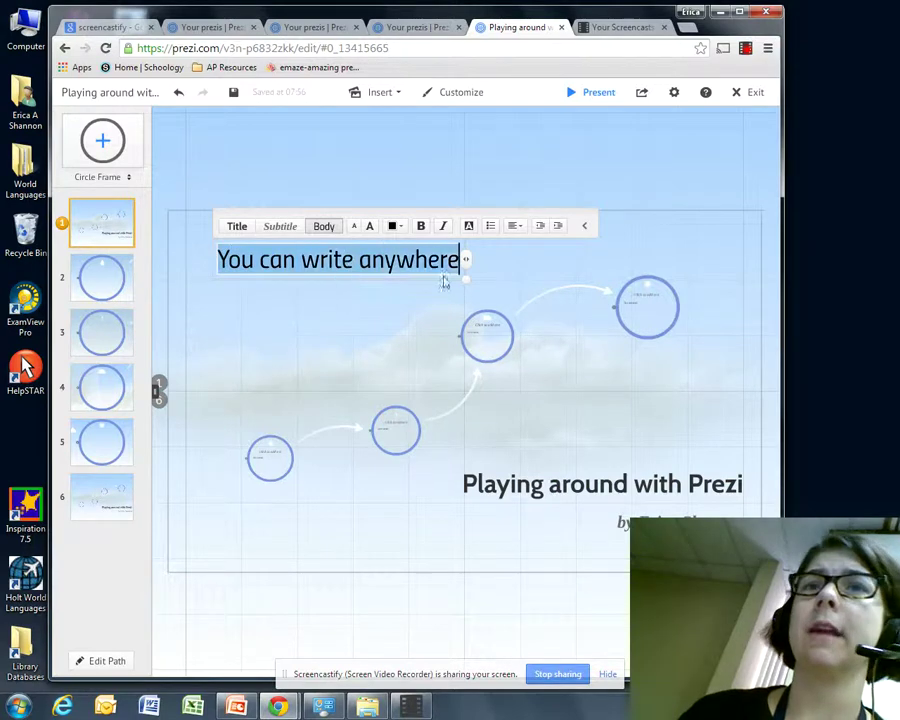
pyautogui.click(401, 226)
pyautogui.click(388, 191)
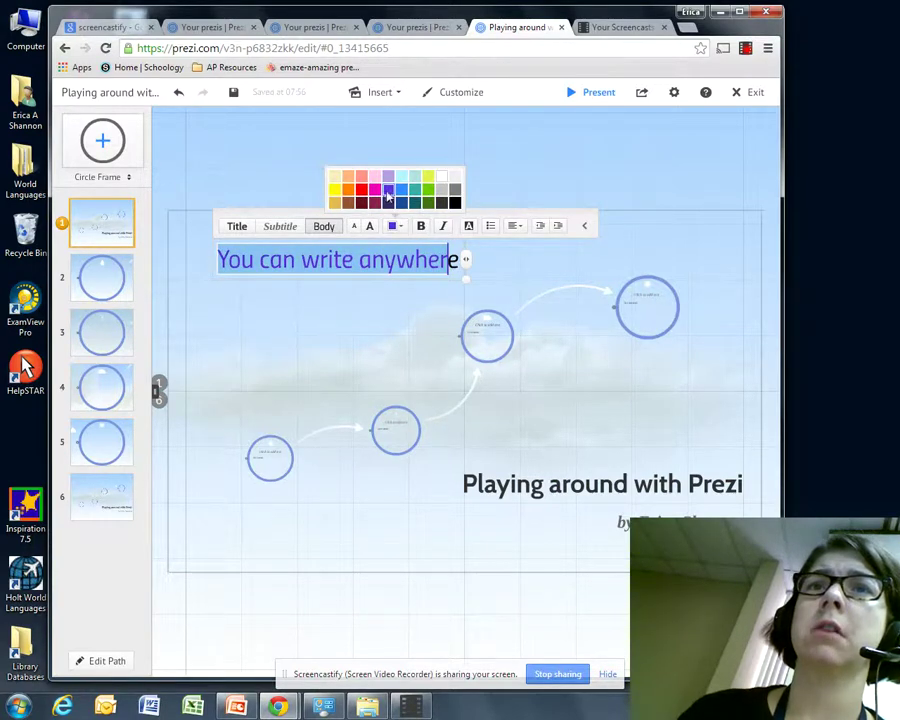
pyautogui.press('Right')
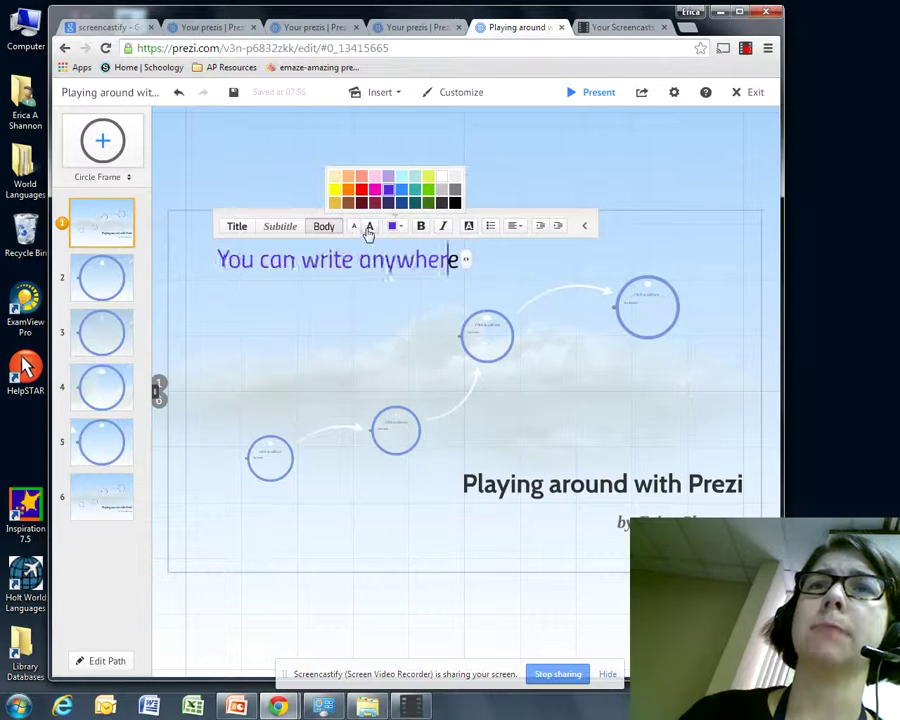
pyautogui.click(354, 226)
pyautogui.click(354, 226)
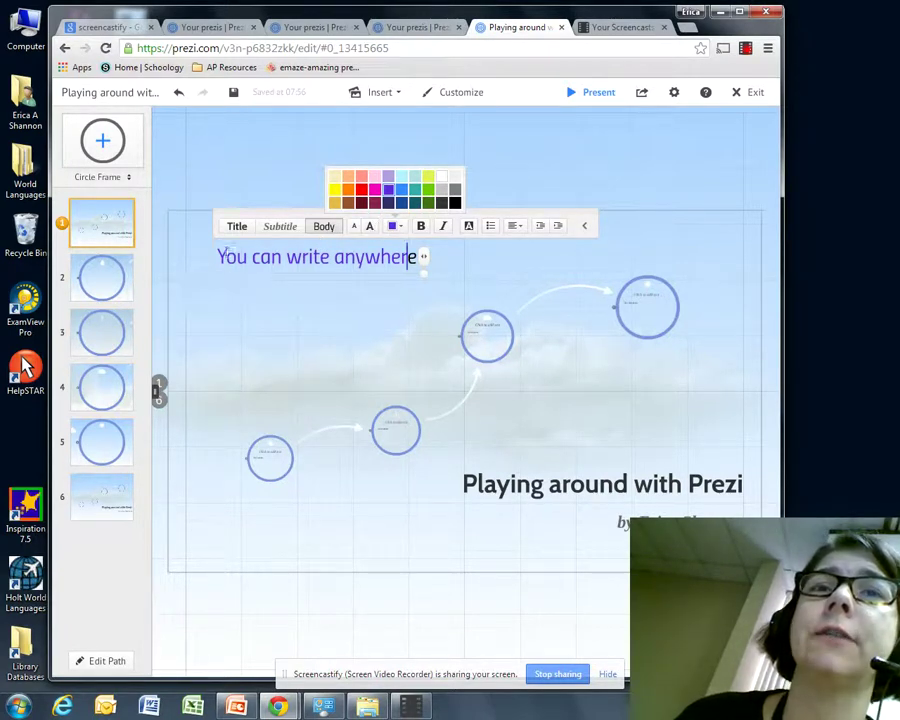
pyautogui.click(220, 295)
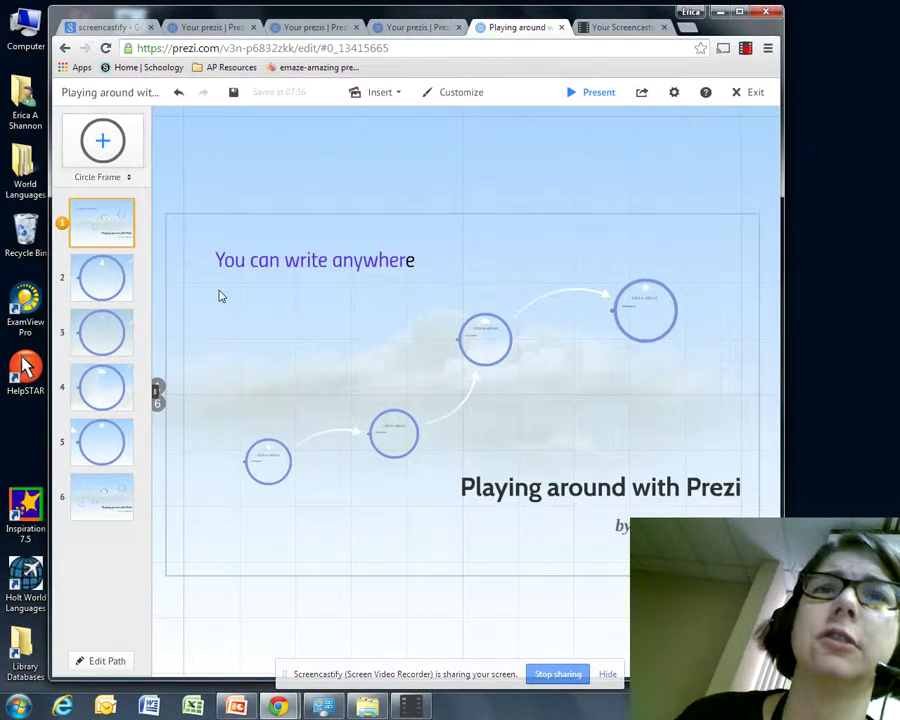
# Add a separate text box below it reading "smaller sizes equal new box" and reduce its font size.
pyautogui.click(220, 292)
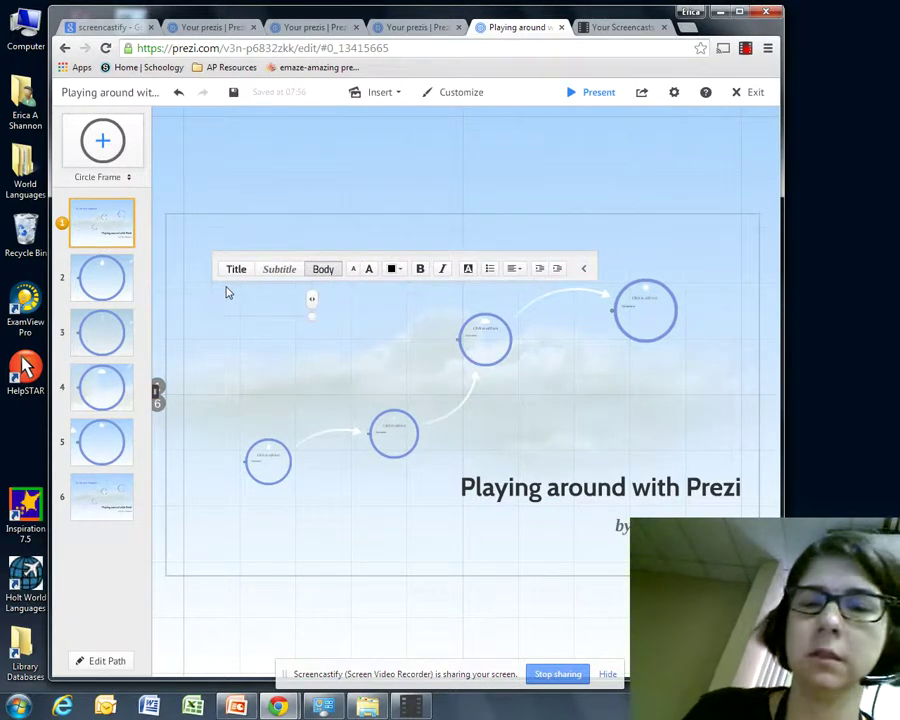
pyautogui.write('smaller si')
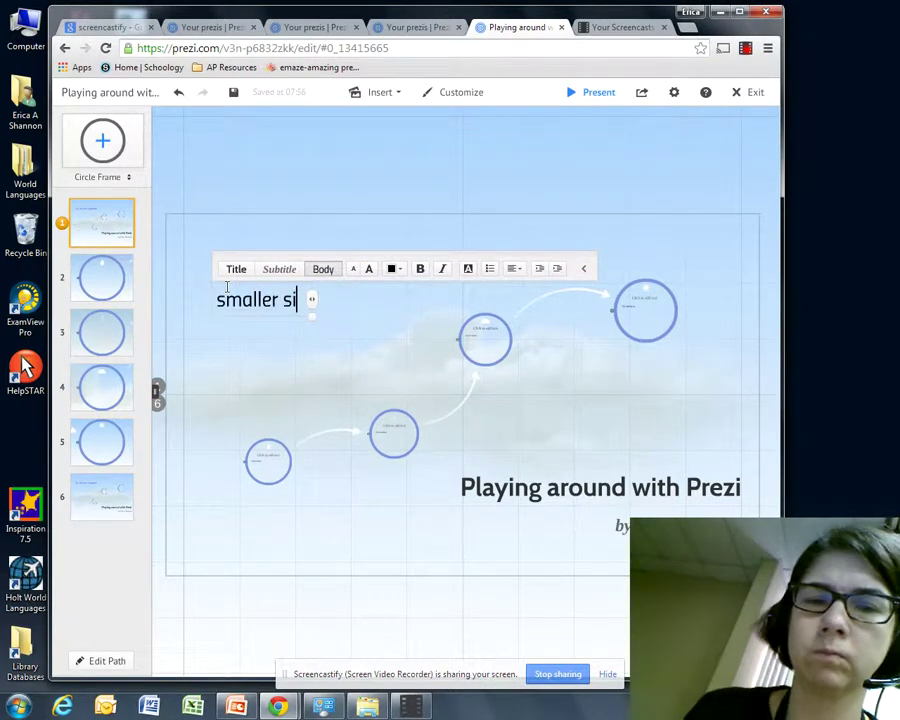
pyautogui.write('zes equal new box')
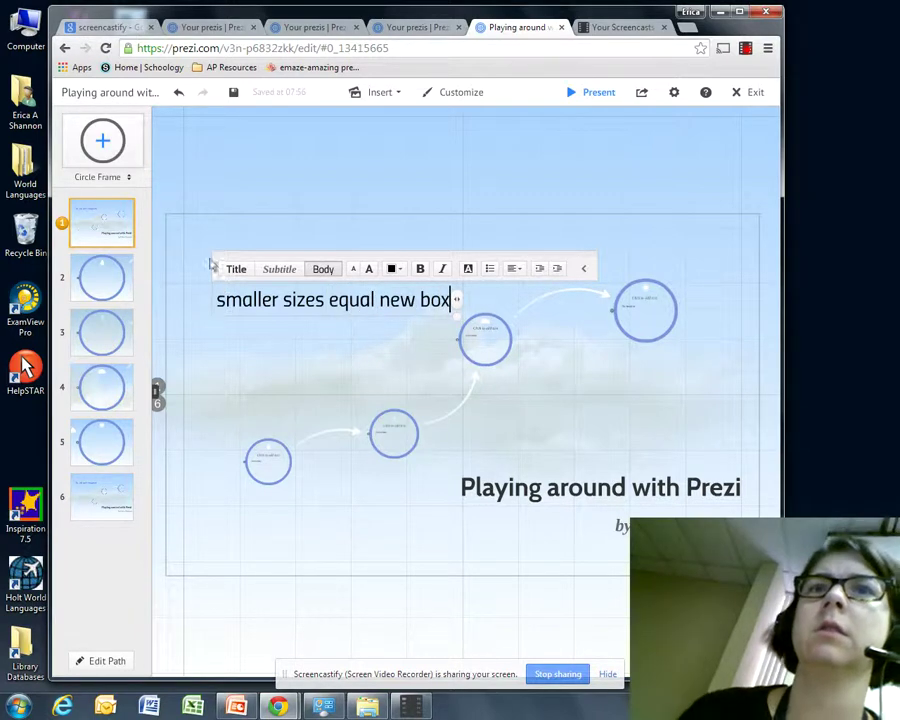
pyautogui.click(353, 272)
pyautogui.click(353, 272)
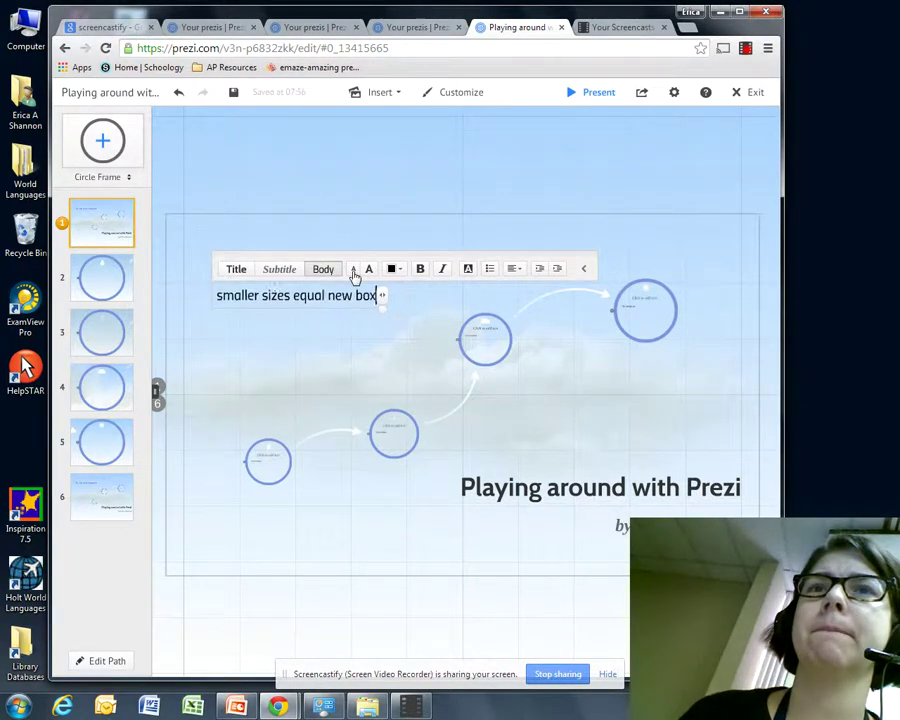
pyautogui.click(370, 234)
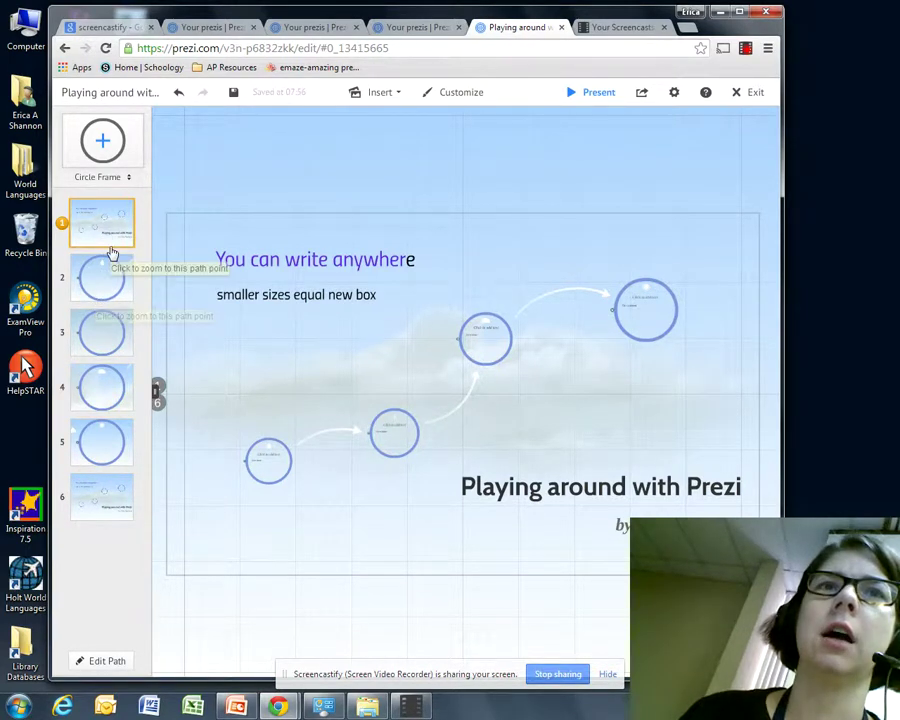
# Zoom to the second path frame and enter "Water Drop Page" as its heading.
pyautogui.click(112, 293)
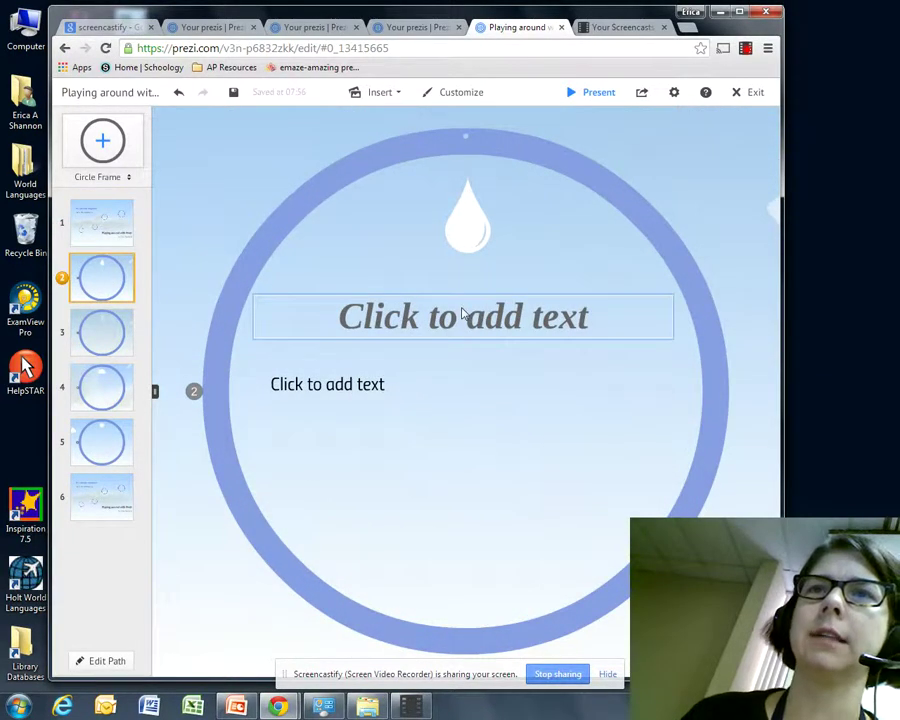
pyautogui.click(459, 313)
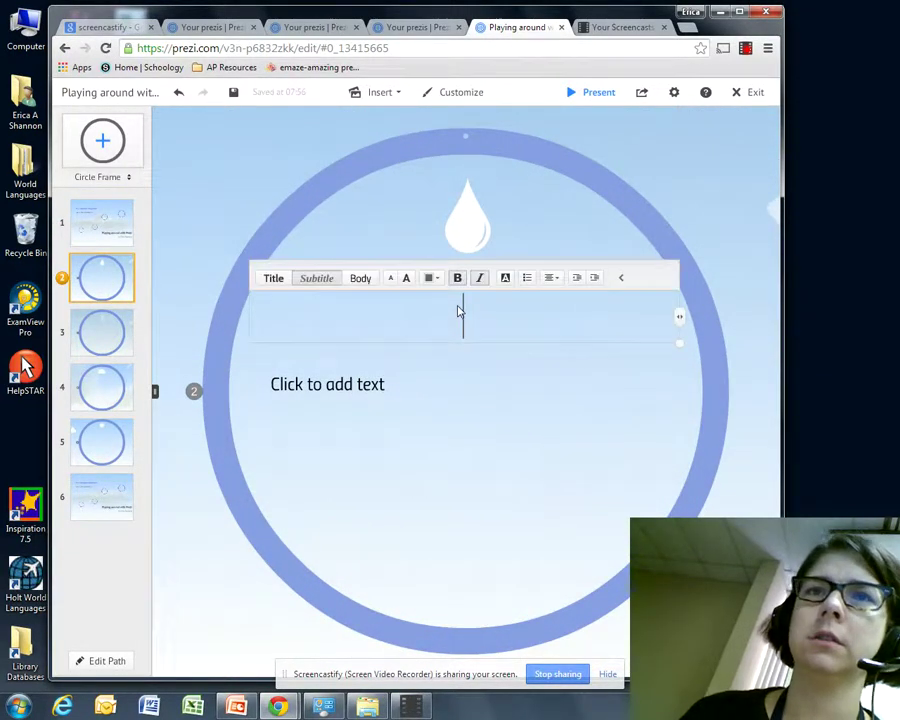
pyautogui.write('Water ')
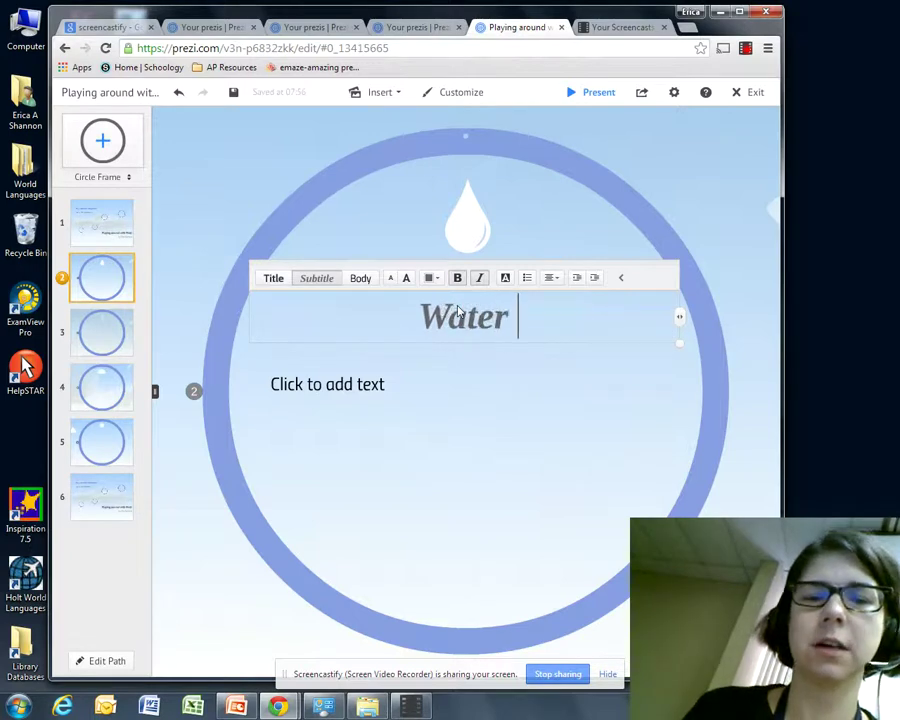
pyautogui.write('Drop {')
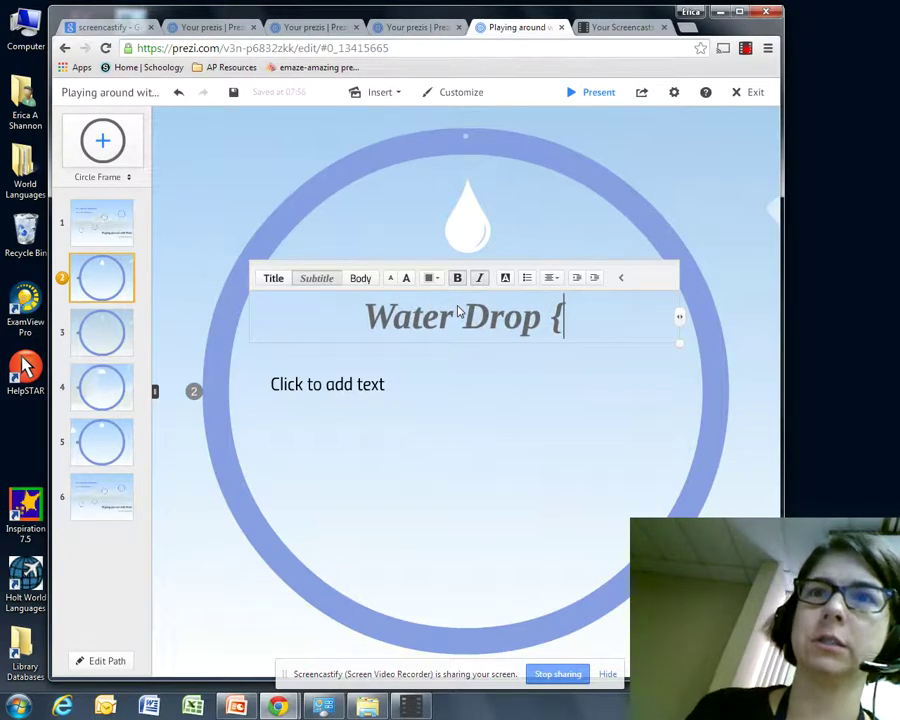
pyautogui.press('BackSpace')
pyautogui.write('Page')
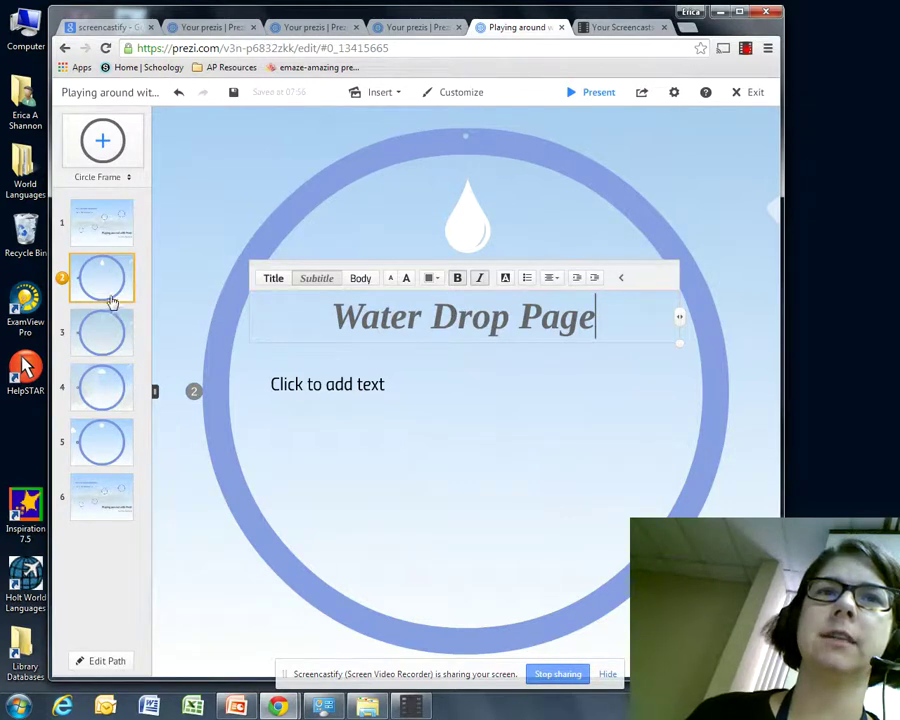
# Move the water drop frame to fourth place in the path and view the frame now in second place.
pyautogui.moveTo(115, 263); pyautogui.dragTo(70, 388)
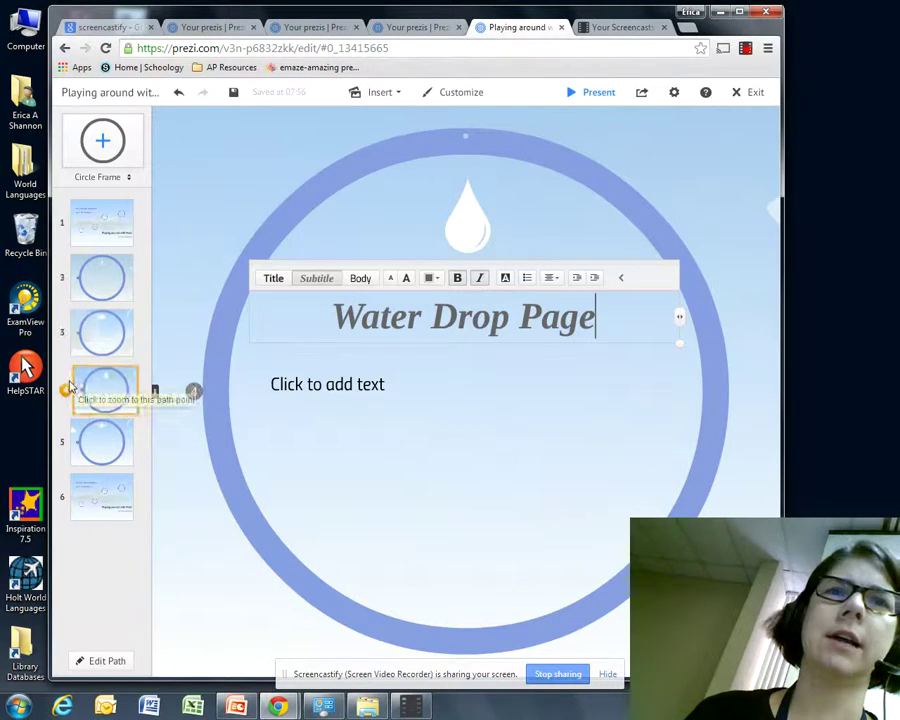
pyautogui.click(84, 280)
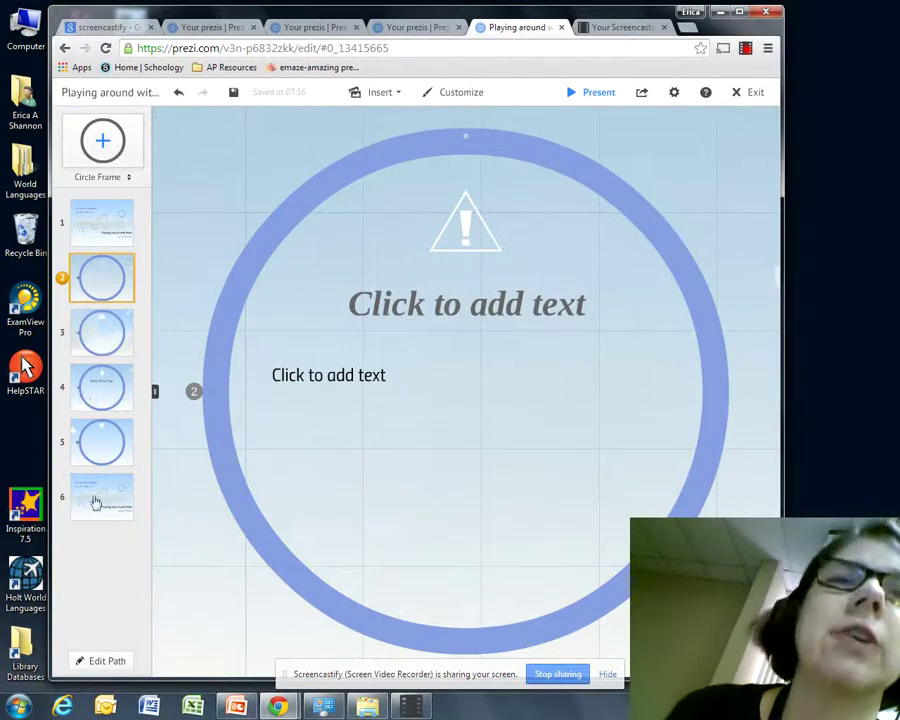
# Show the background and theme customization options, and open the dialog for inserting a YouTube video.
pyautogui.click(396, 93)
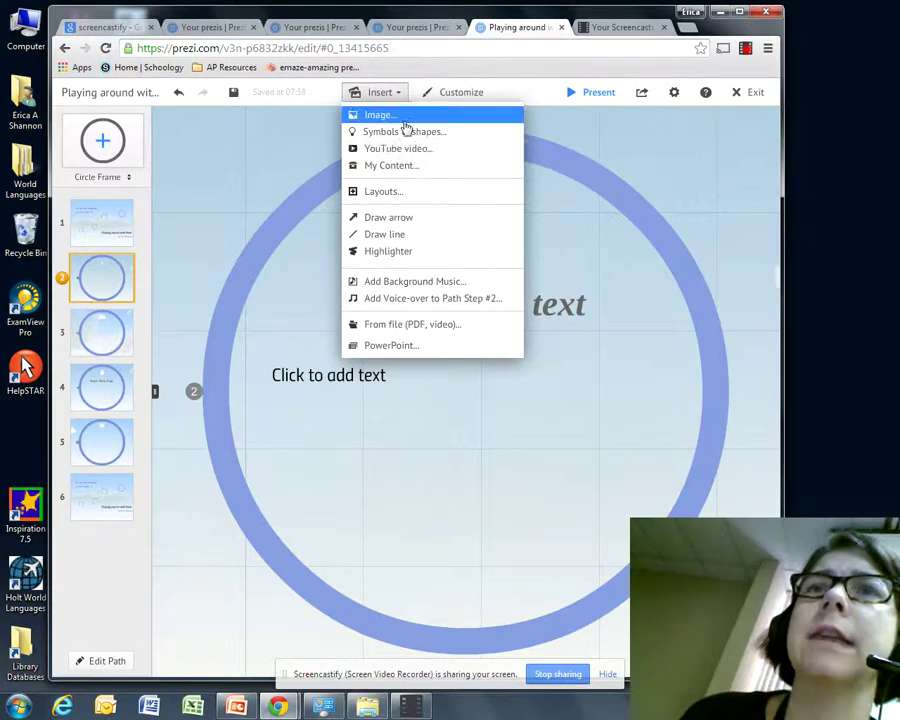
pyautogui.click(461, 95)
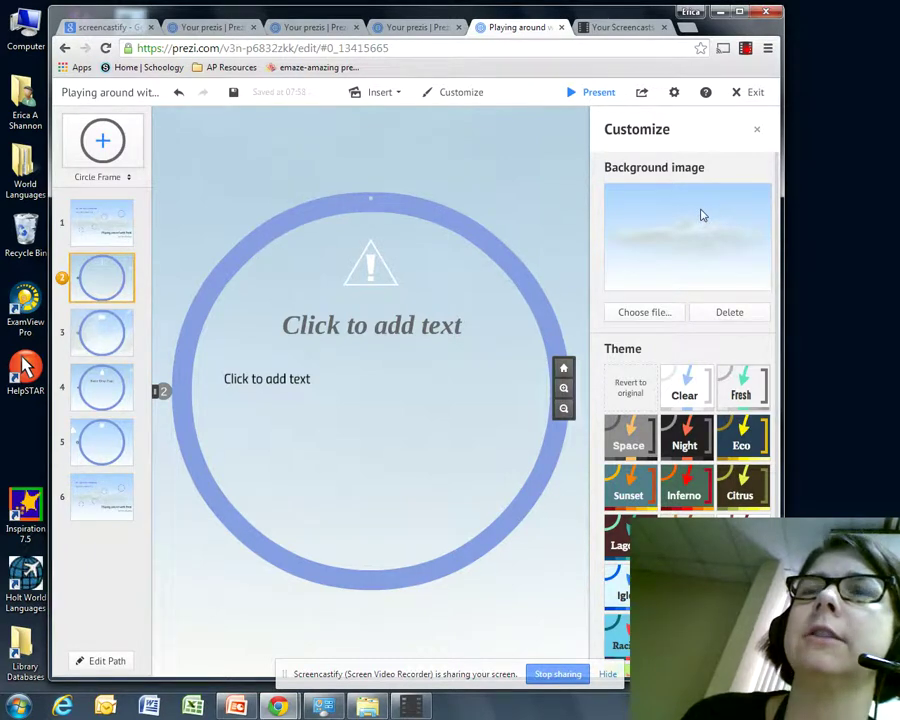
pyautogui.click(395, 97)
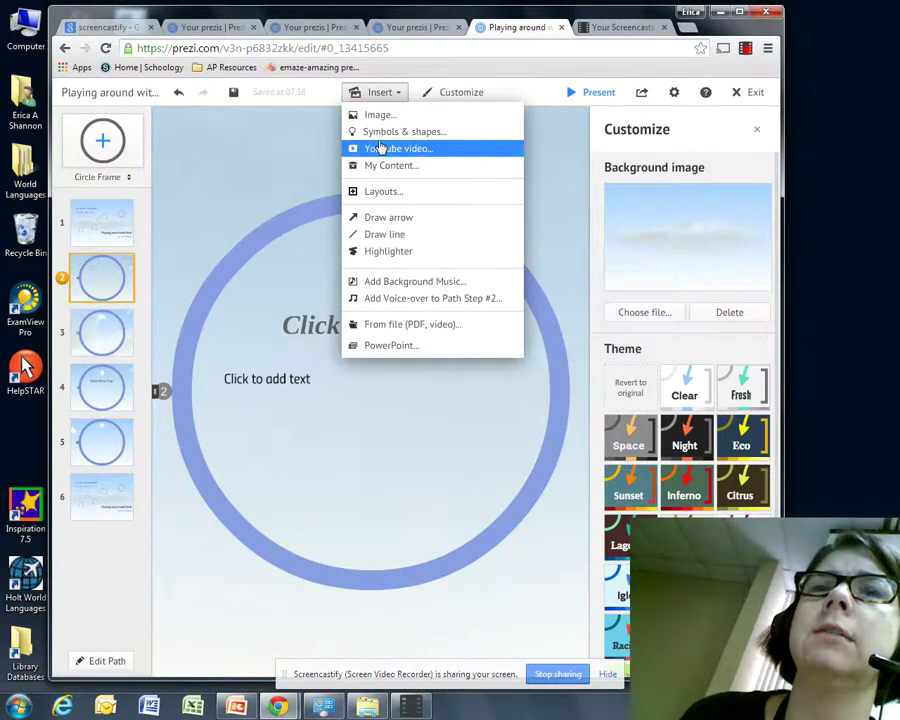
pyautogui.click(381, 149)
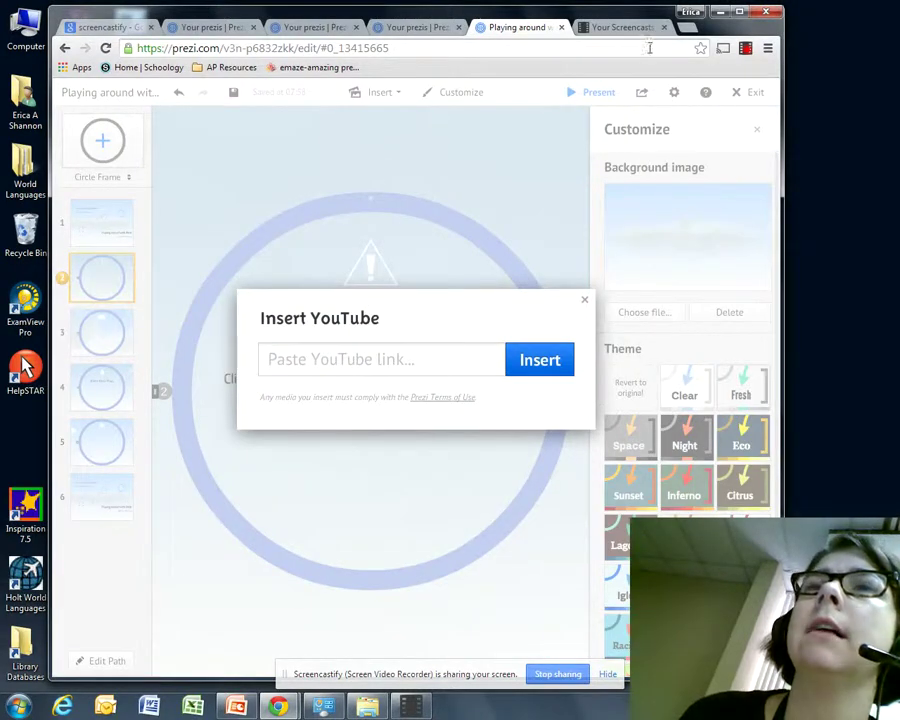
# Switch to the browser tab with the prezi list and go to youtube.com there.
pyautogui.click(416, 30)
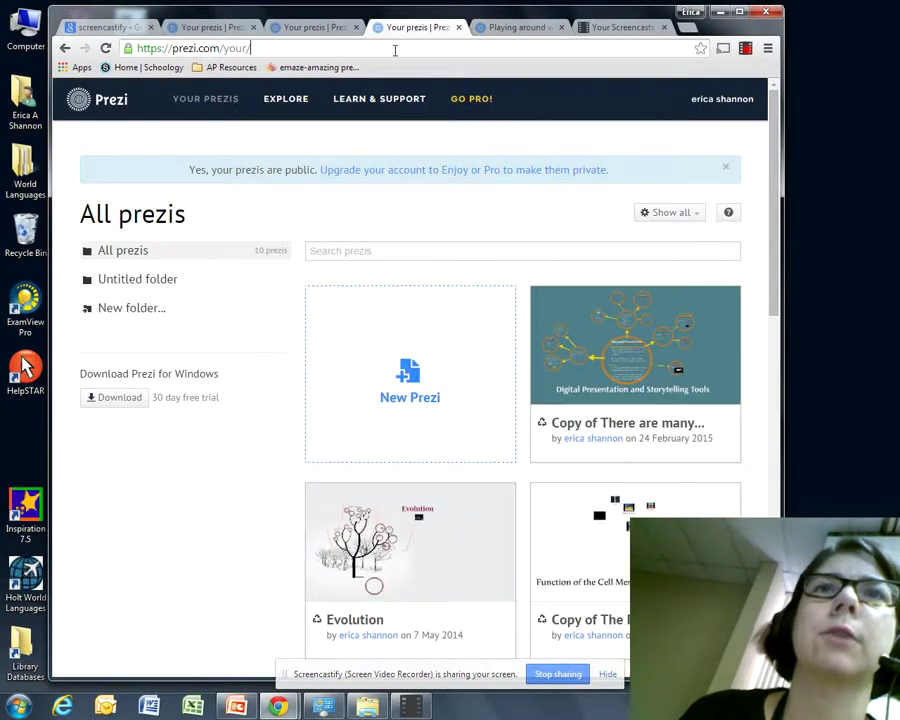
pyautogui.click(395, 48)
pyautogui.write('youtube')
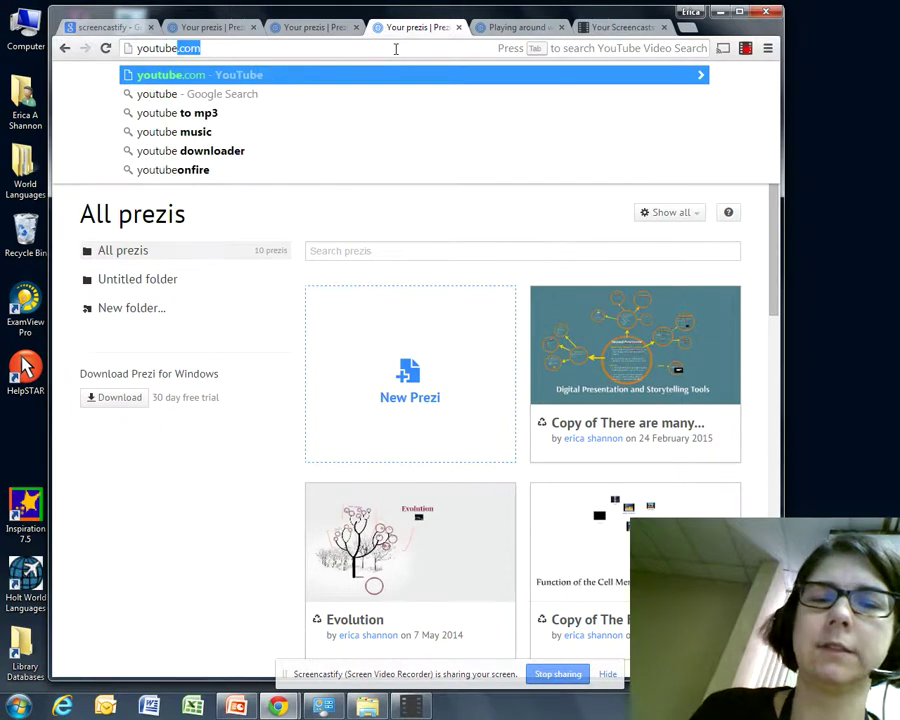
pyautogui.write('.com')
pyautogui.press('Return')
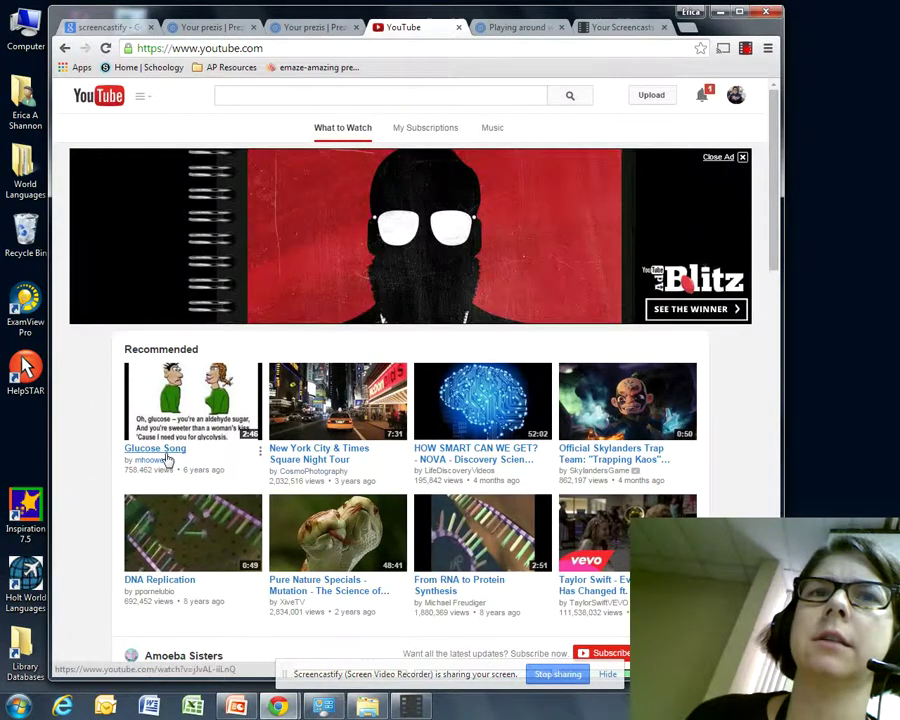
# Open the Glucose Song video on YouTube and copy its web address.
pyautogui.click(167, 459)
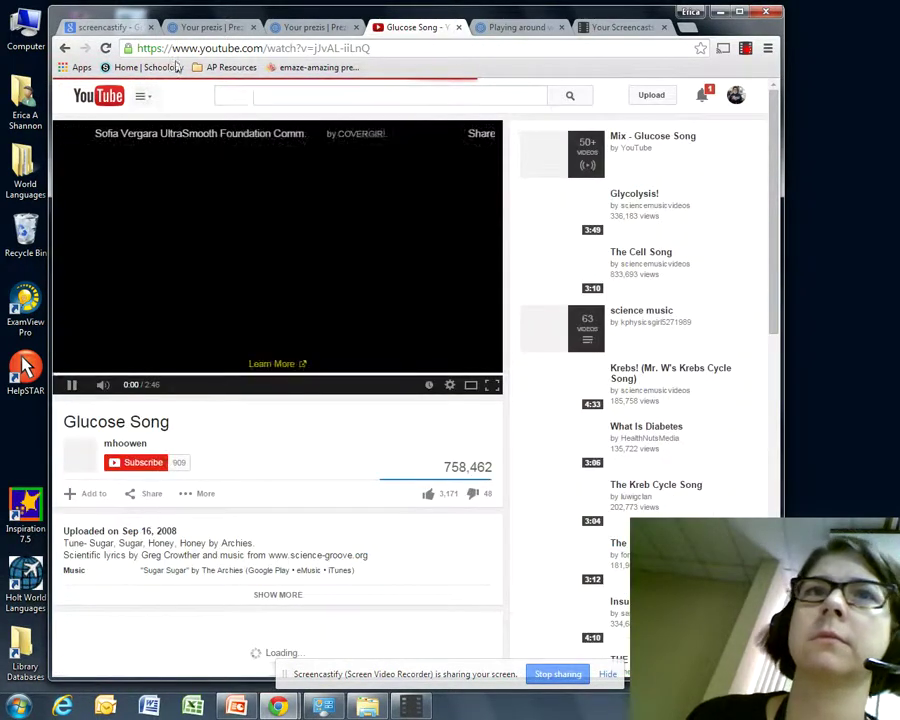
pyautogui.rightClick(214, 51)
pyautogui.click(241, 98)
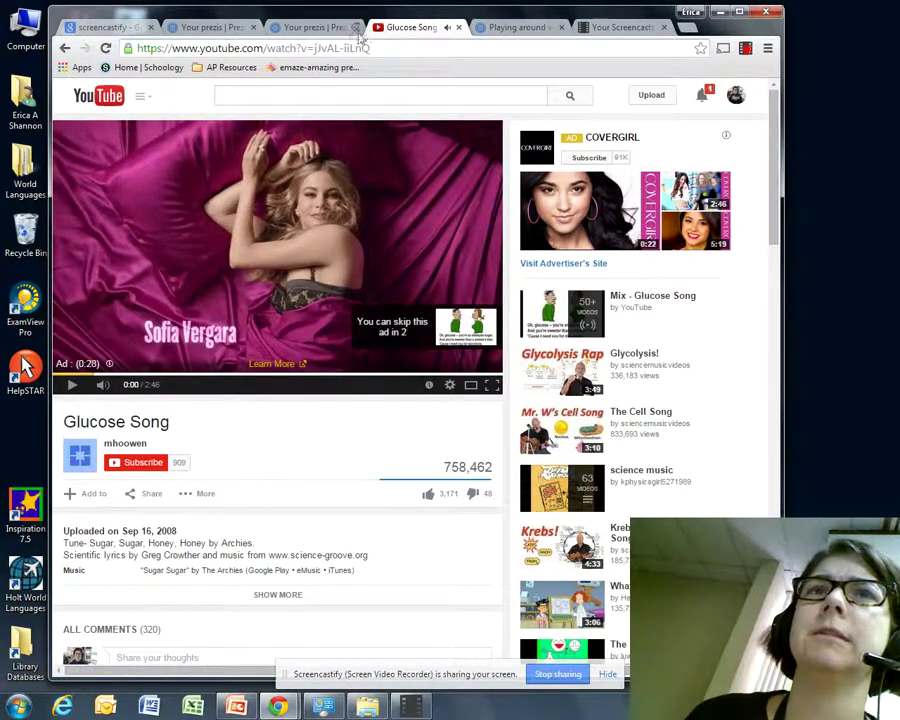
# Return to the prezi editor, insert the Glucose Song video from the copied link, and place it below the second frame's heading.
pyautogui.click(316, 28)
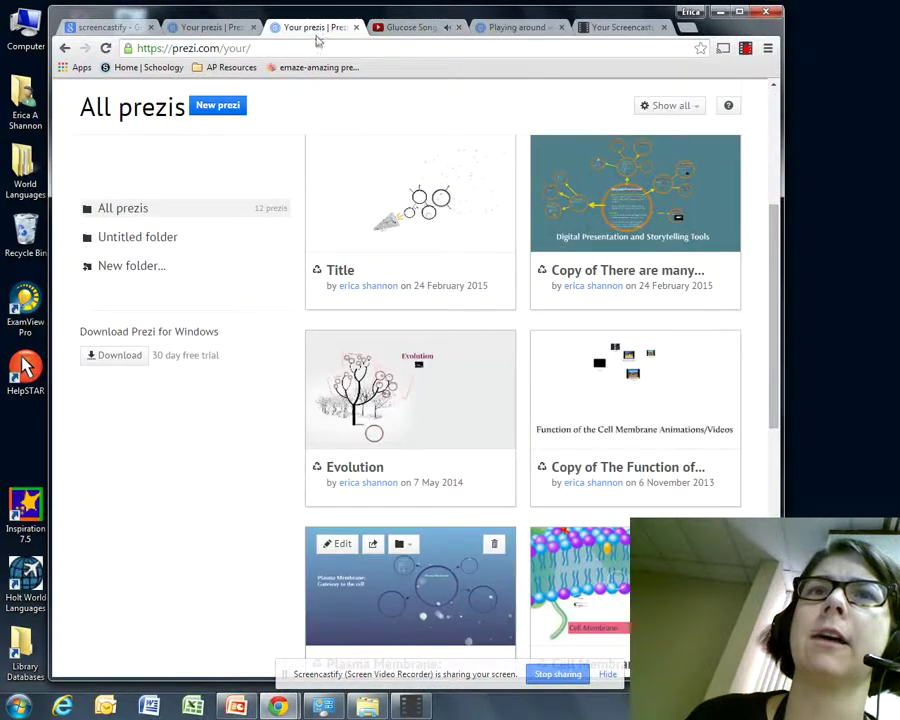
pyautogui.click(540, 28)
pyautogui.click(336, 349)
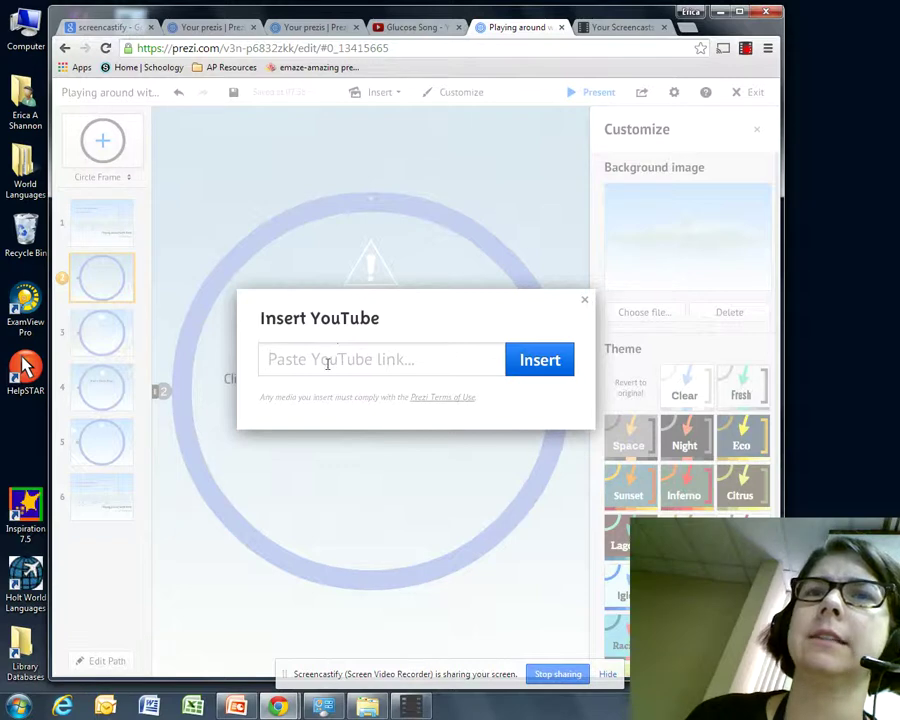
pyautogui.rightClick(327, 363)
pyautogui.click(352, 474)
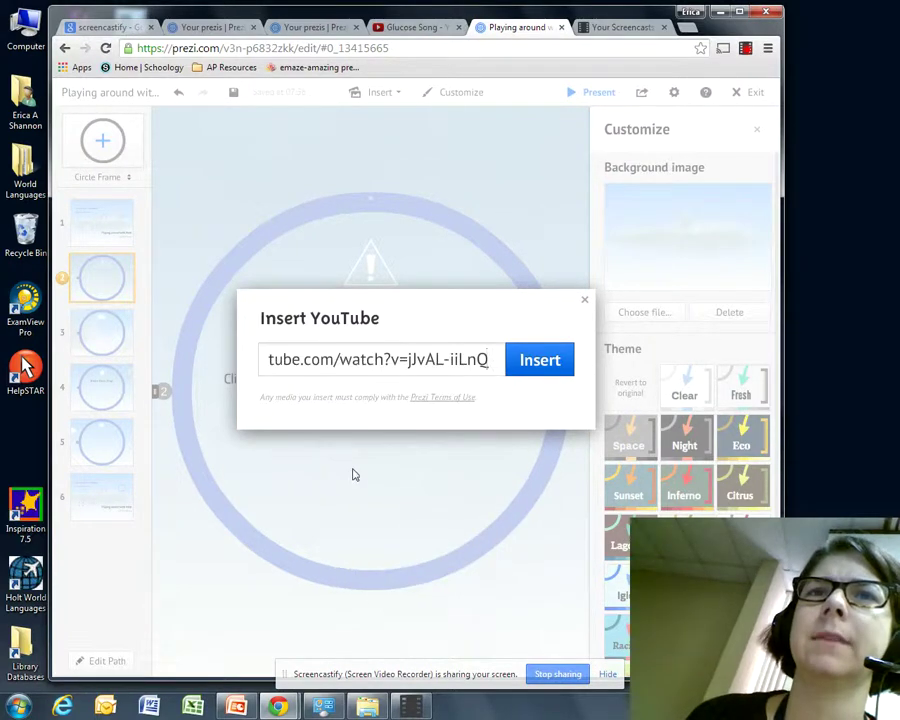
pyautogui.click(521, 372)
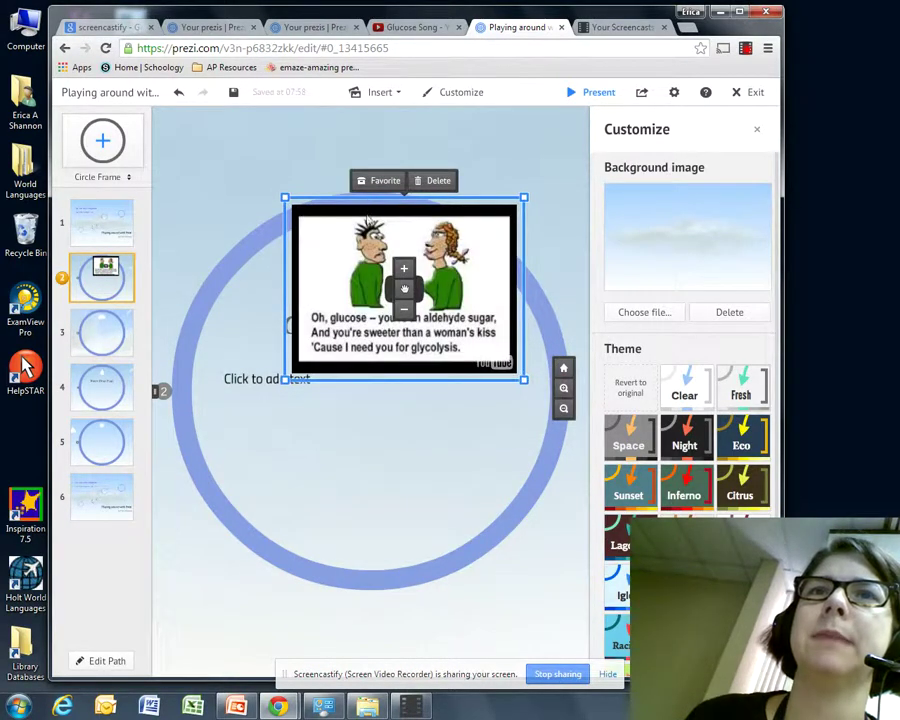
pyautogui.moveTo(404, 288); pyautogui.dragTo(392, 427)
pyautogui.click(101, 346)
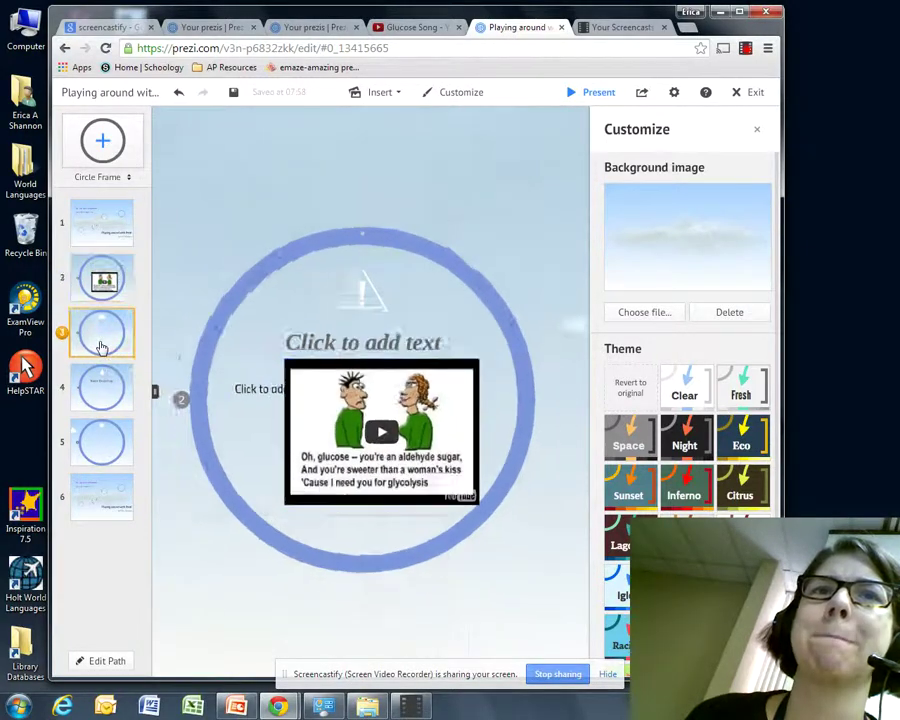
pyautogui.click(255, 366)
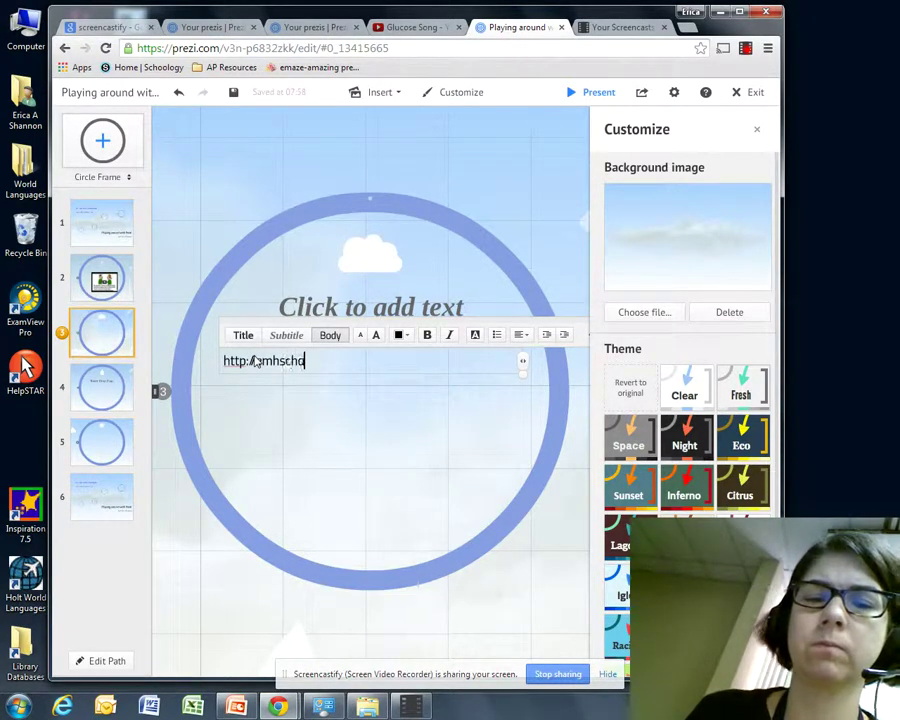
pyautogui.write('.o')
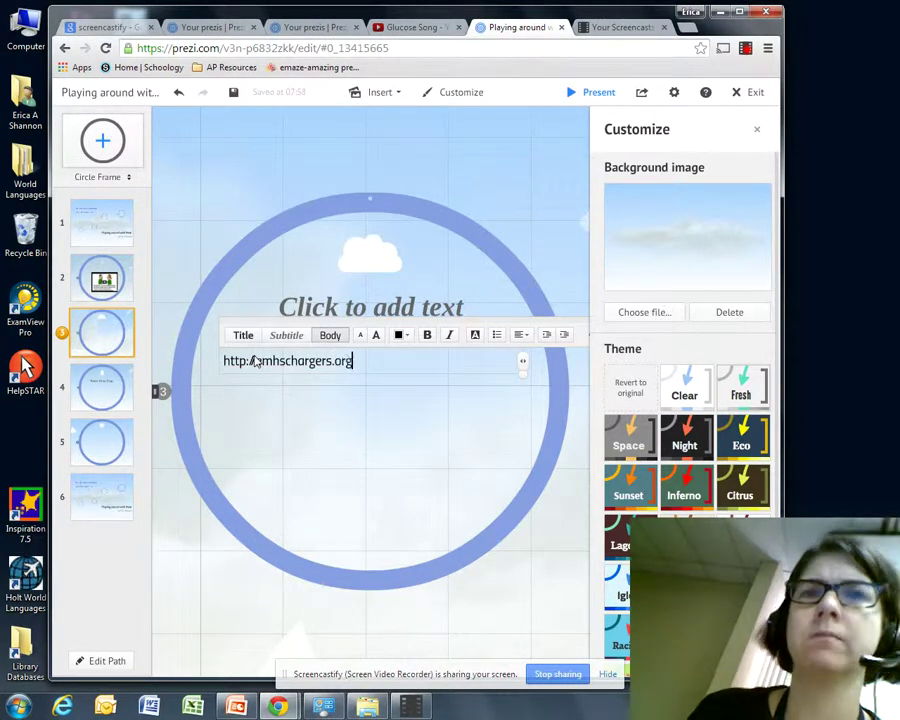
pyautogui.write('rg')
pyautogui.click(388, 400)
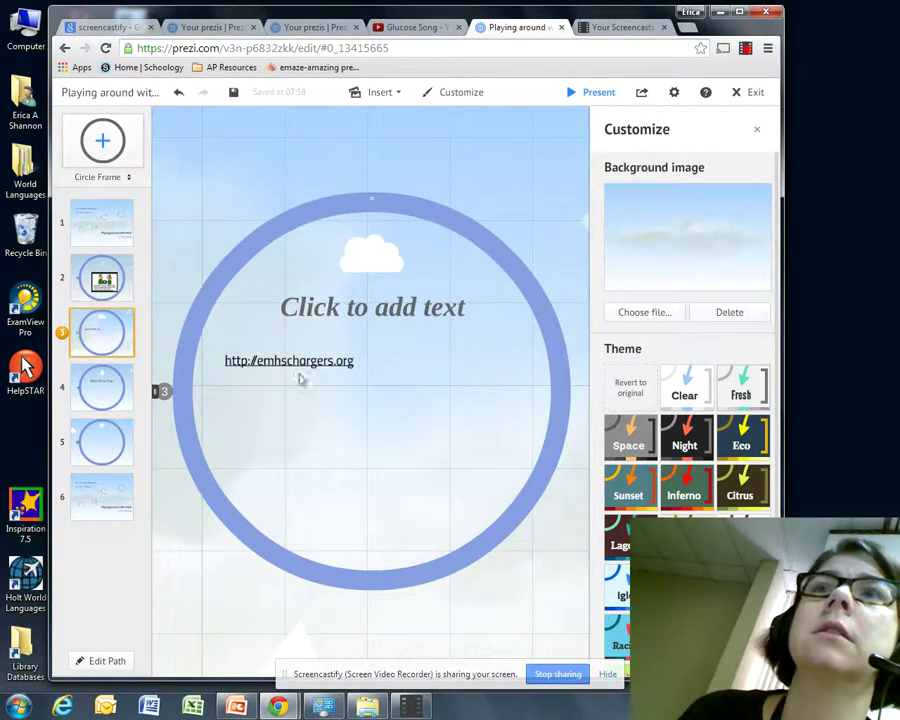
# Add a bracket frame below the body text placeholder inside the Water Drop Page frame.
pyautogui.click(86, 406)
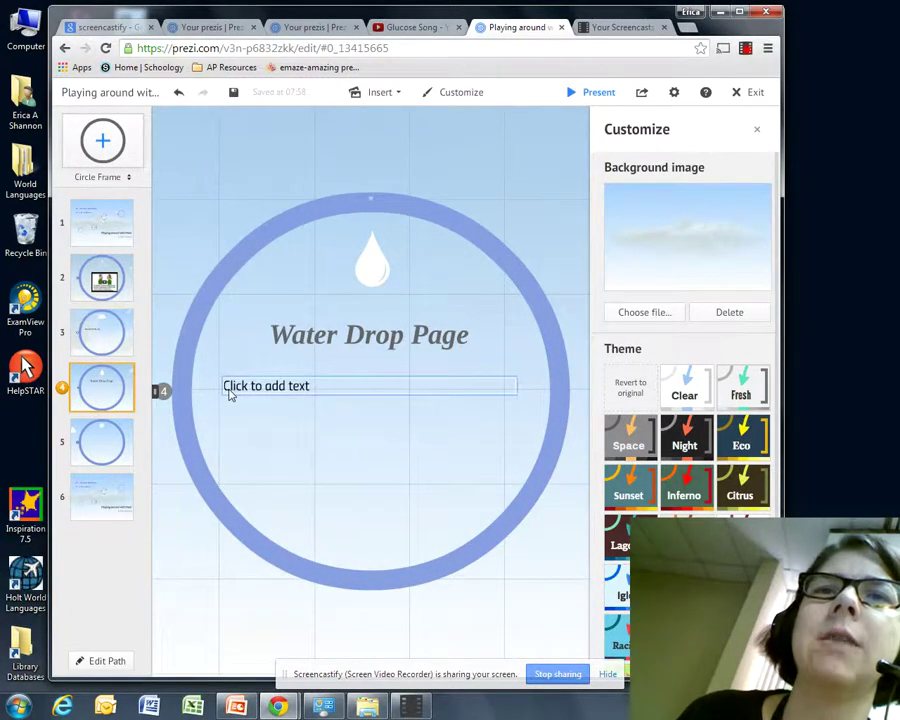
pyautogui.click(263, 392)
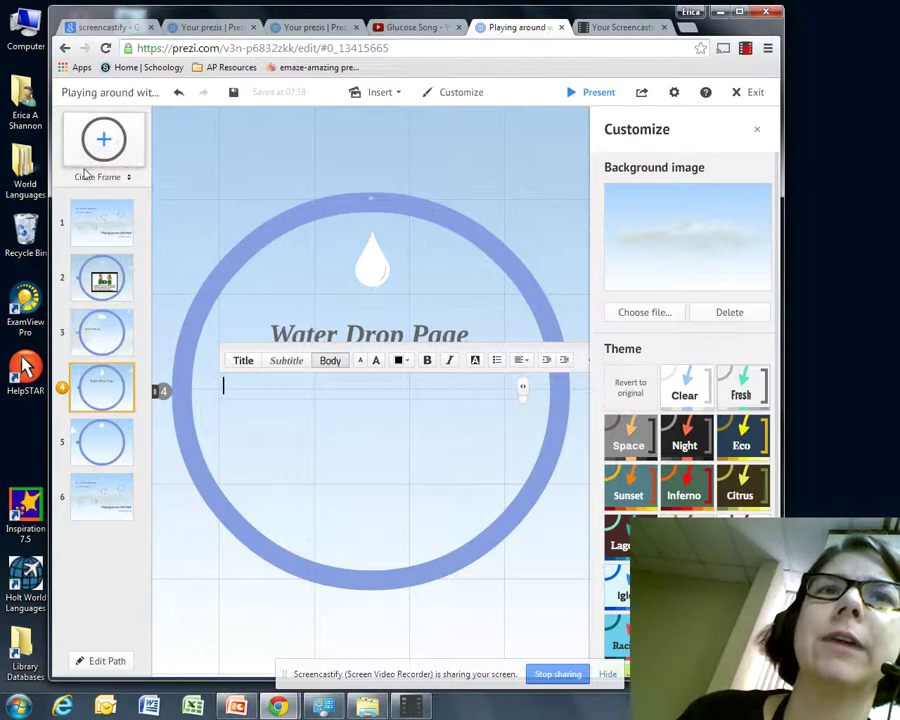
pyautogui.click(129, 181)
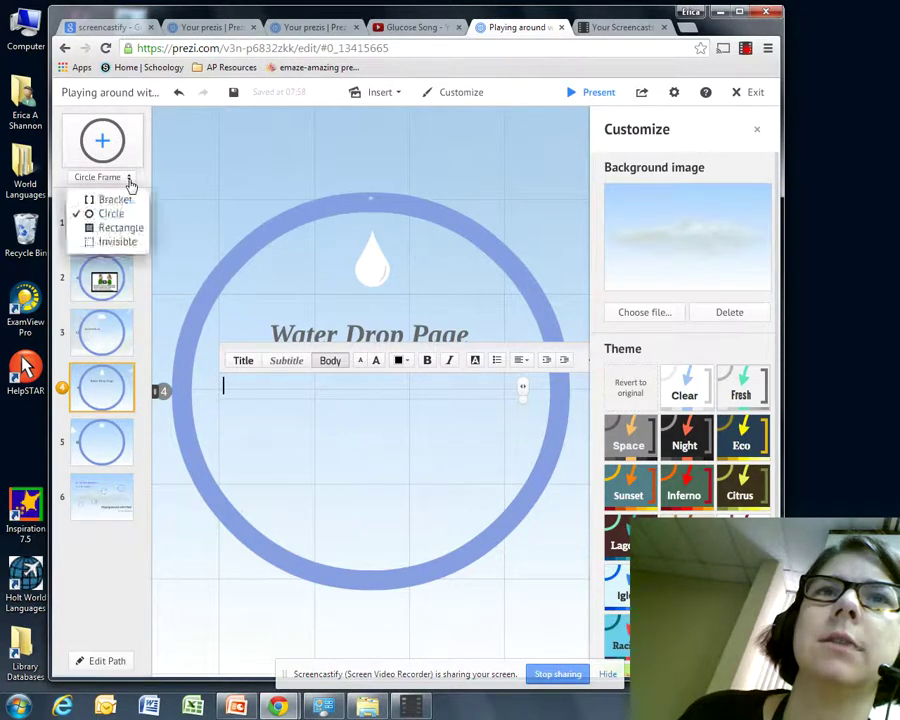
pyautogui.click(115, 200)
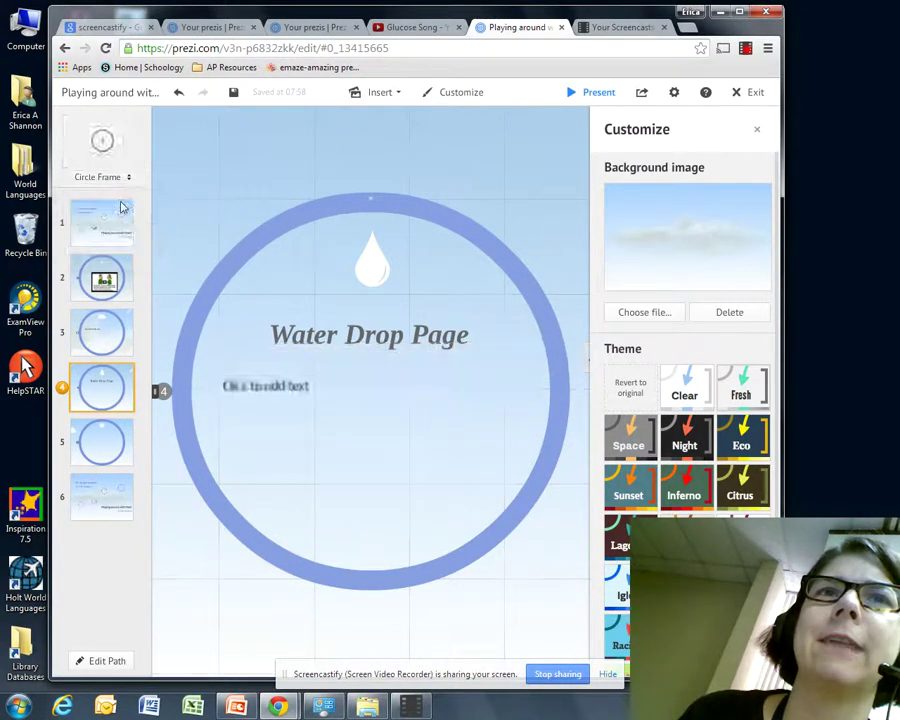
pyautogui.moveTo(114, 157); pyautogui.dragTo(290, 450)
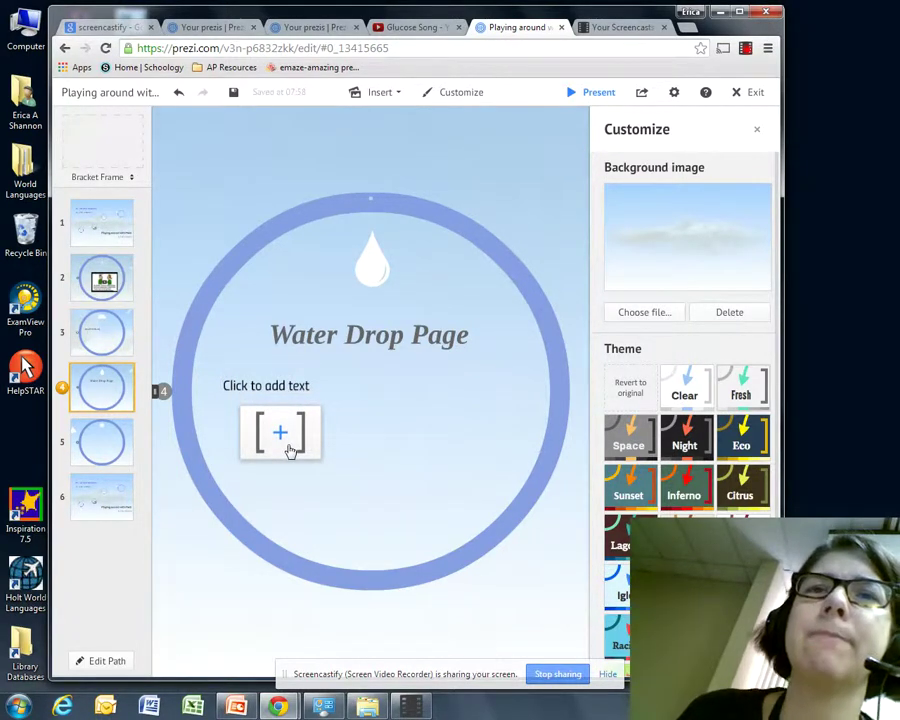
pyautogui.moveTo(290, 450)
pyautogui.mouseDown()
pyautogui.moveTo(295, 440)
pyautogui.moveTo(295, 449)
pyautogui.mouseUp()
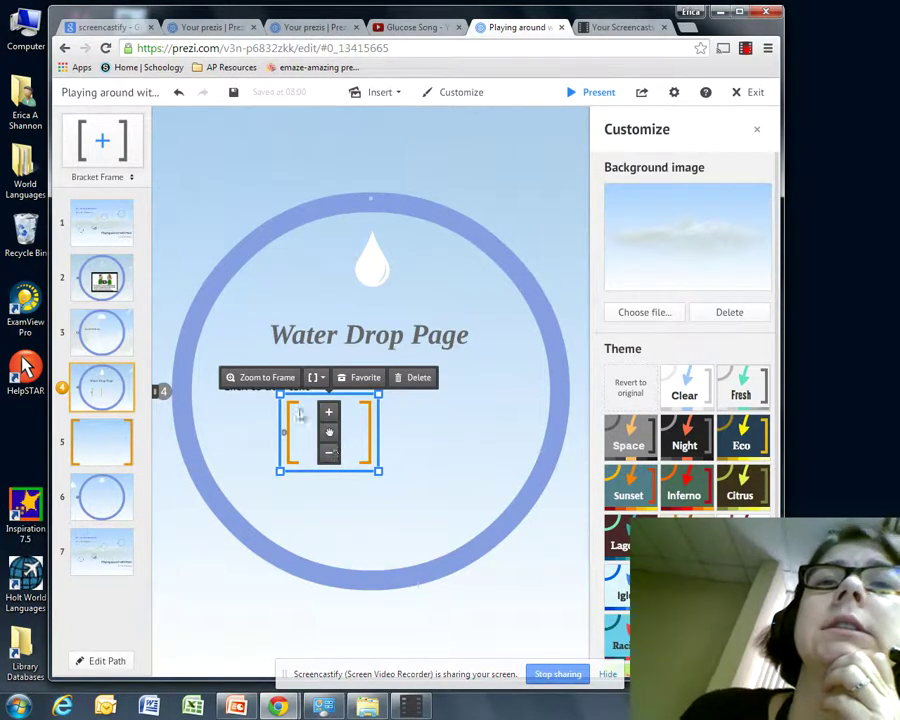
# Zoom to the new bracket frame and search web images for "funny cats" to insert.
pyautogui.click(273, 377)
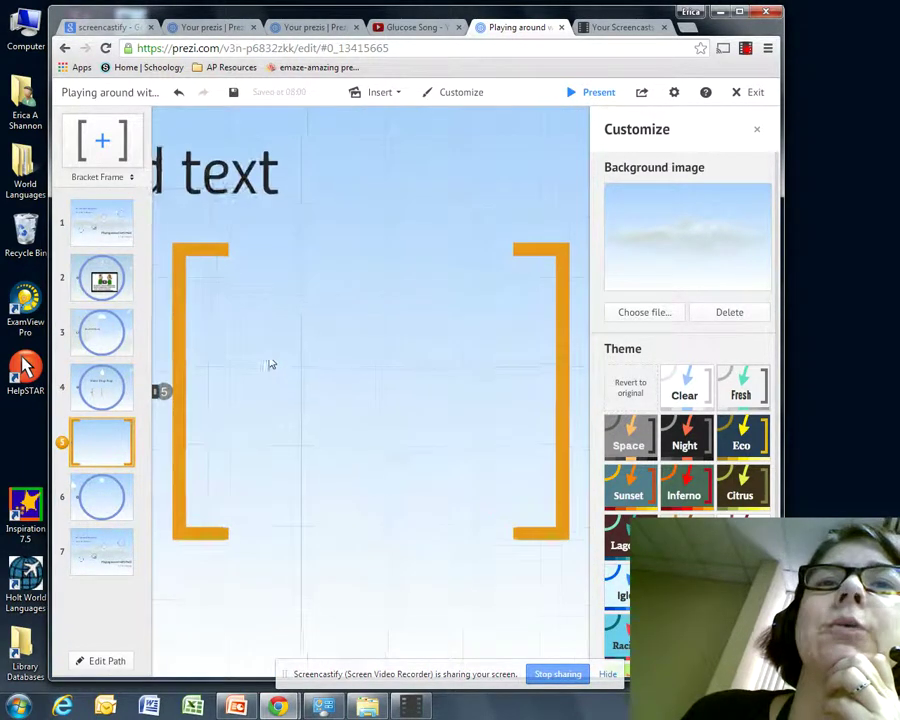
pyautogui.click(233, 342)
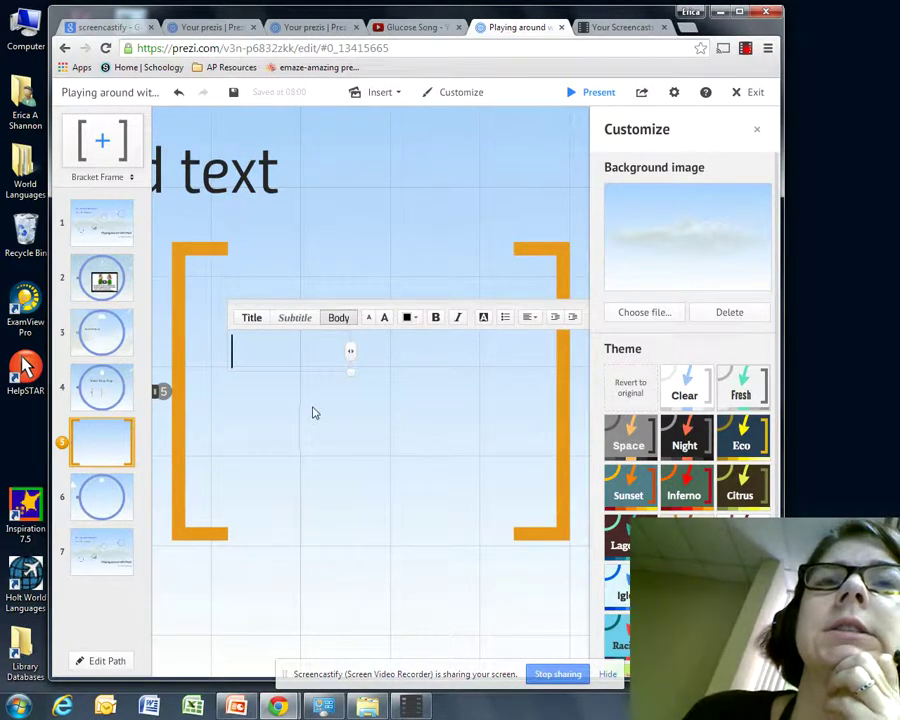
pyautogui.click(396, 99)
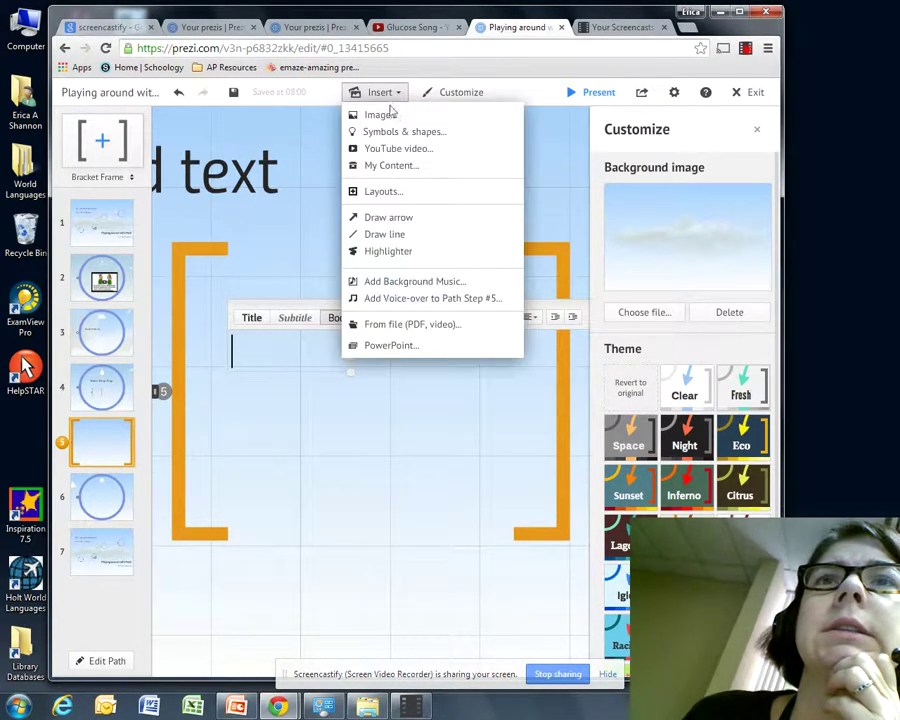
pyautogui.click(389, 116)
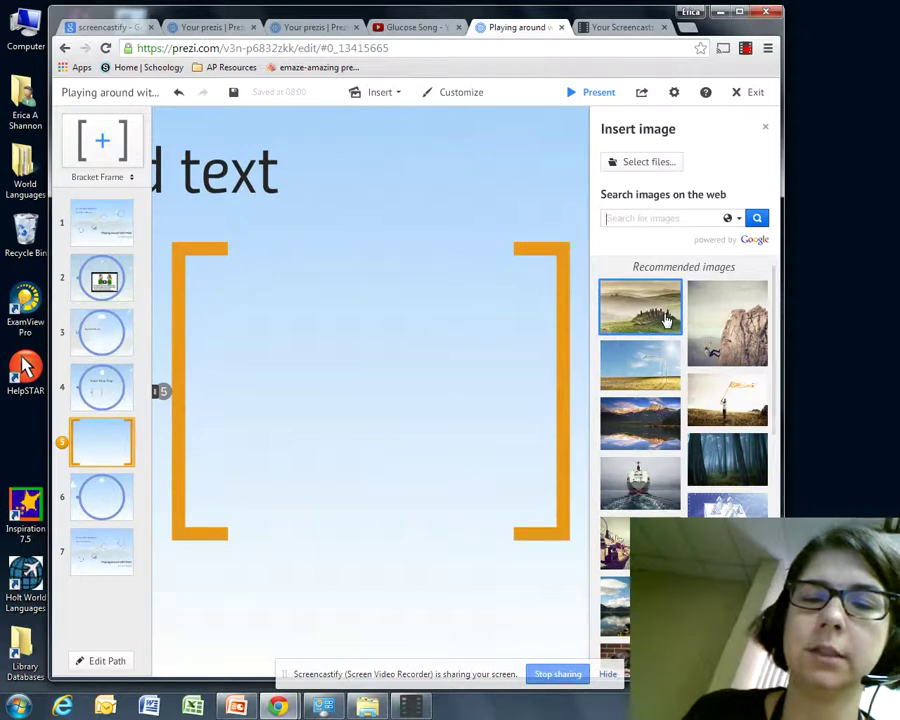
pyautogui.write('funny cats')
pyautogui.press('Return')
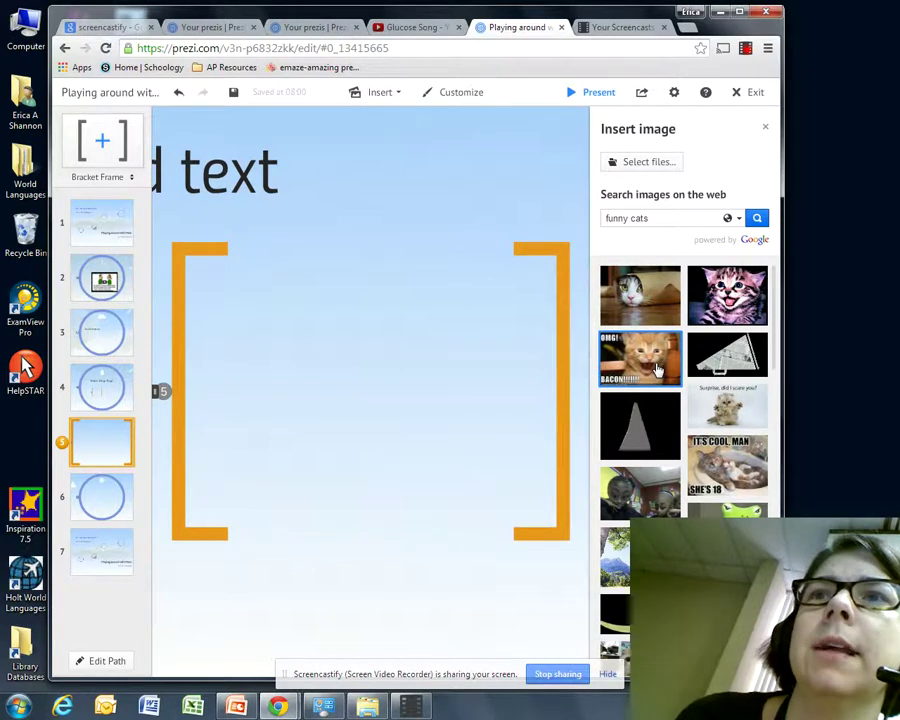
# Place the "OMG! BACON" kitten picture in the bracket frame, shrink it, and centre it between the brackets.
pyautogui.moveTo(658, 370); pyautogui.dragTo(351, 352)
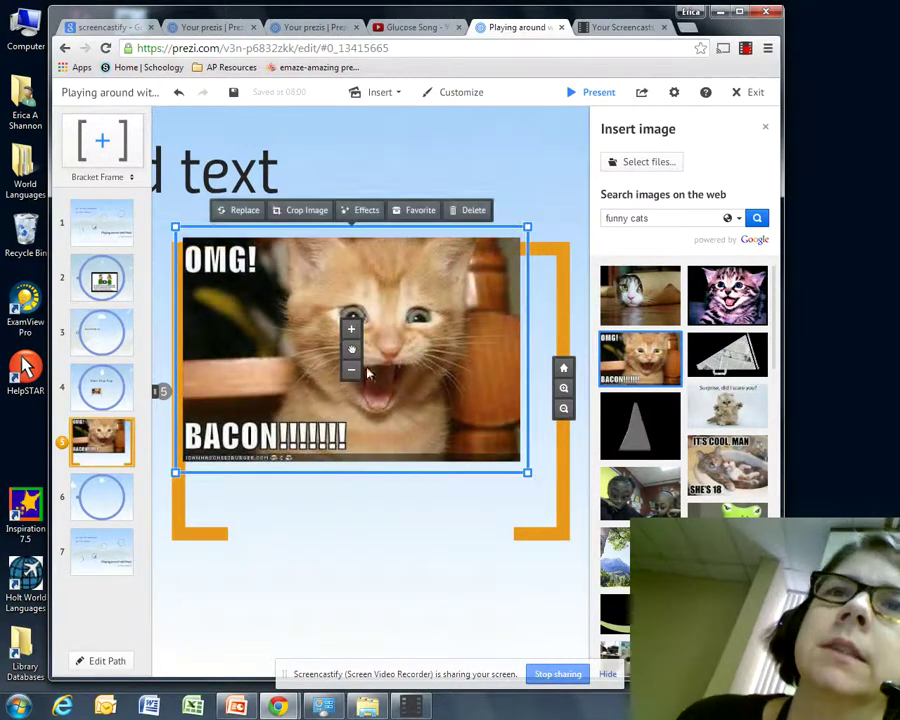
pyautogui.moveTo(531, 463); pyautogui.dragTo(466, 424)
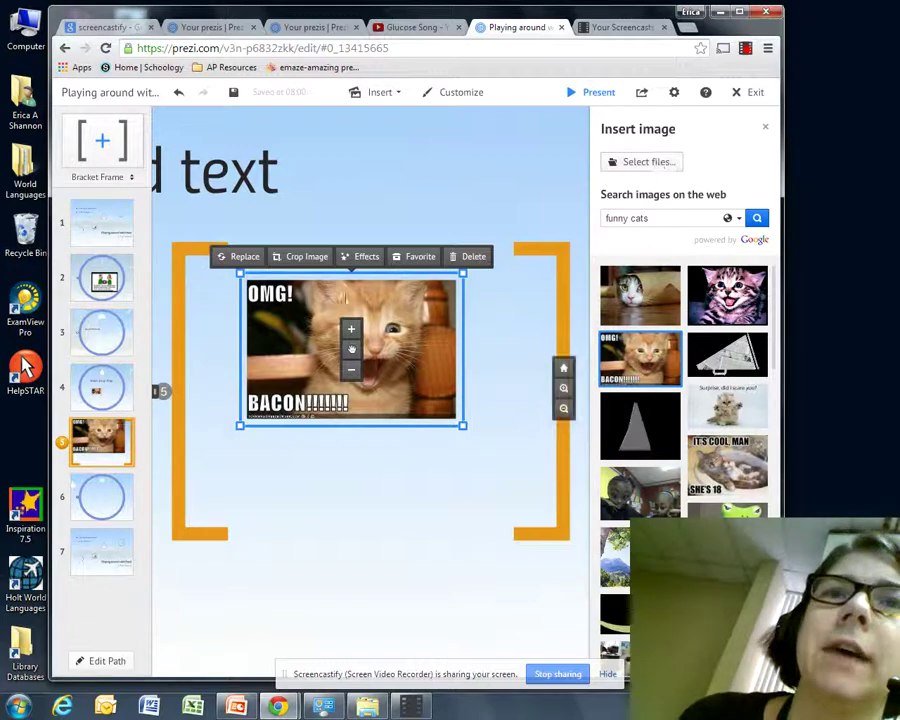
pyautogui.moveTo(338, 353); pyautogui.dragTo(346, 378)
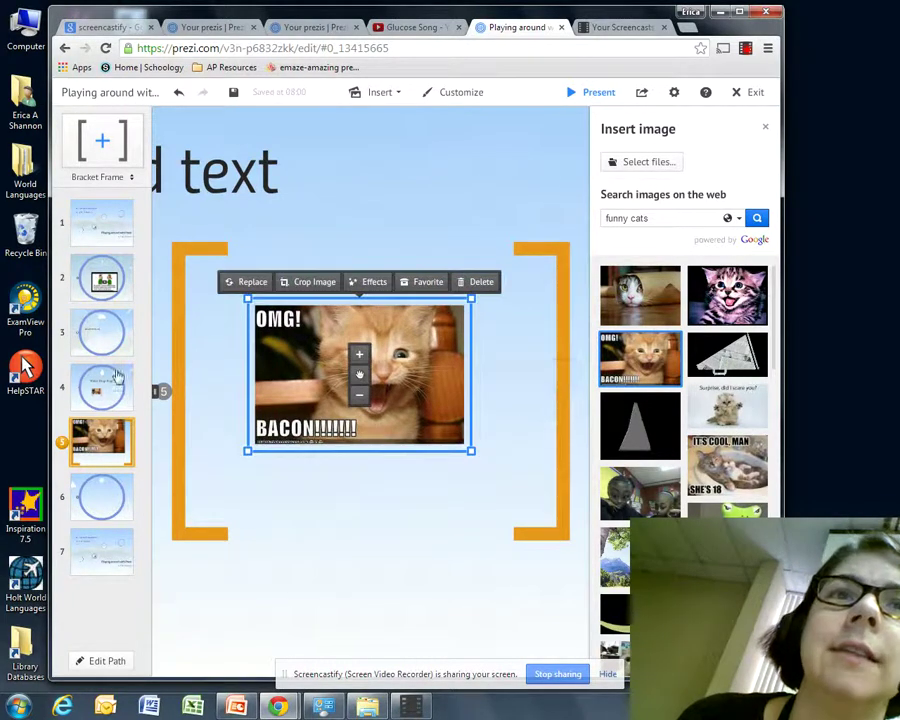
# Zoom to the sixth path frame and import the PowerPoint file Mutations 2014.
pyautogui.click(99, 500)
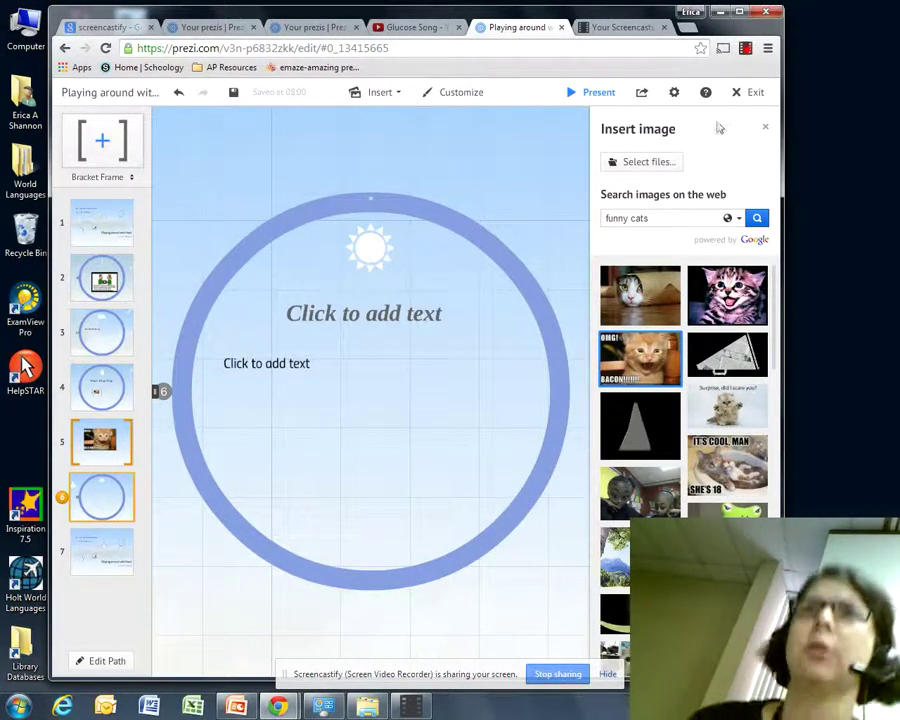
pyautogui.click(396, 100)
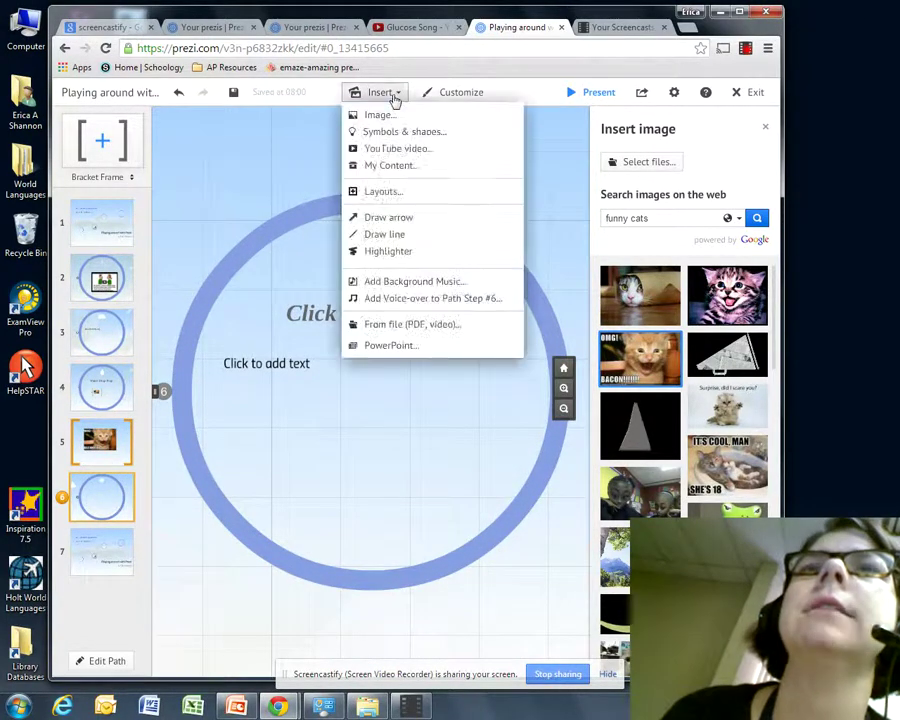
pyautogui.click(381, 350)
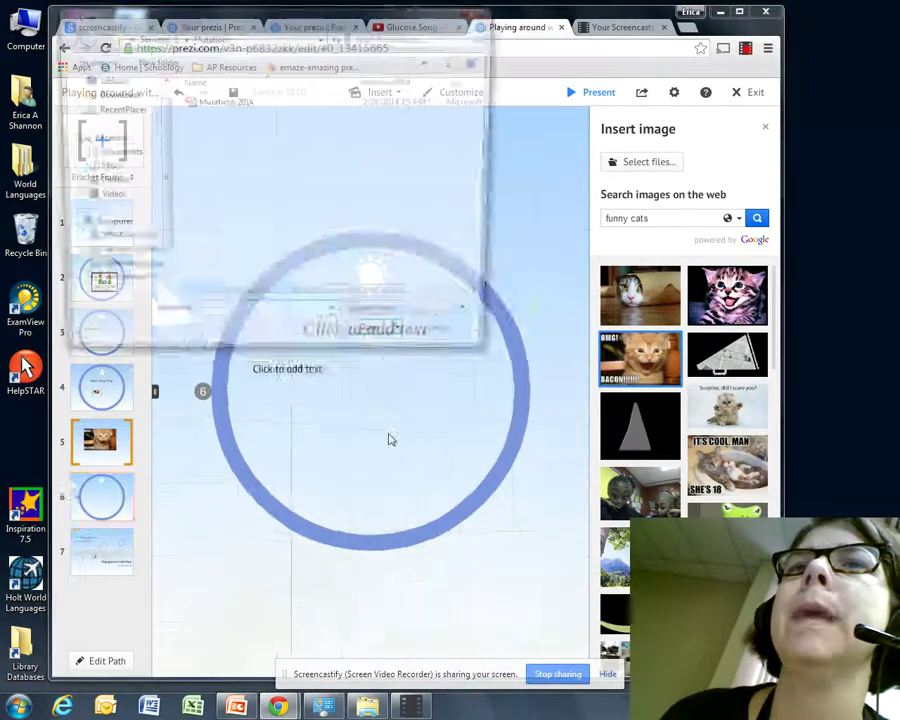
pyautogui.doubleClick(250, 101)
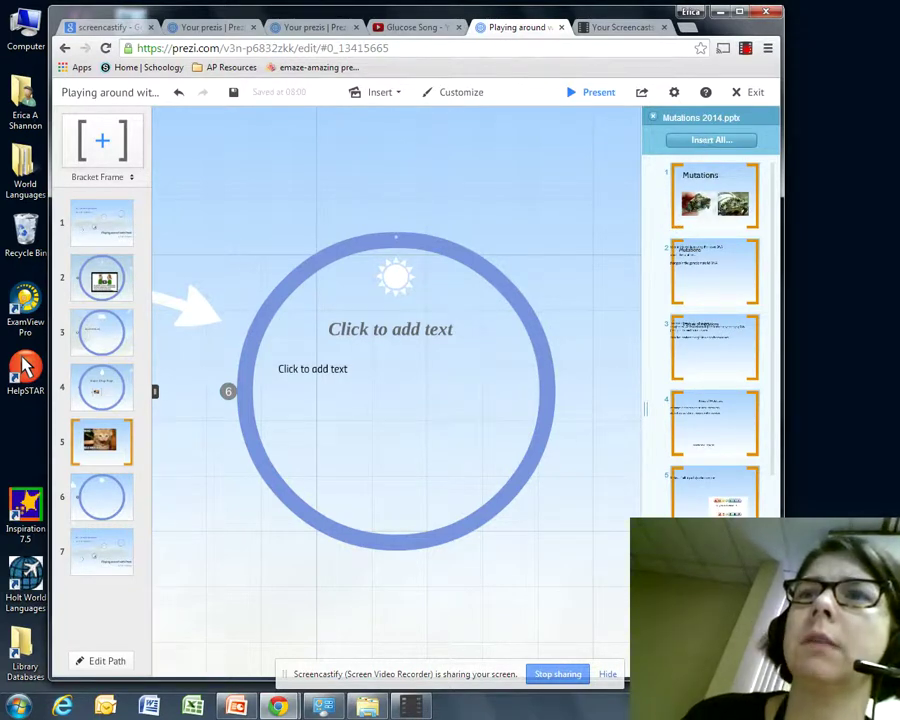
# Place the first four Mutations slides below the sun frame's heading, and discard the extra trial placements, including the fifth slide.
pyautogui.click(712, 216)
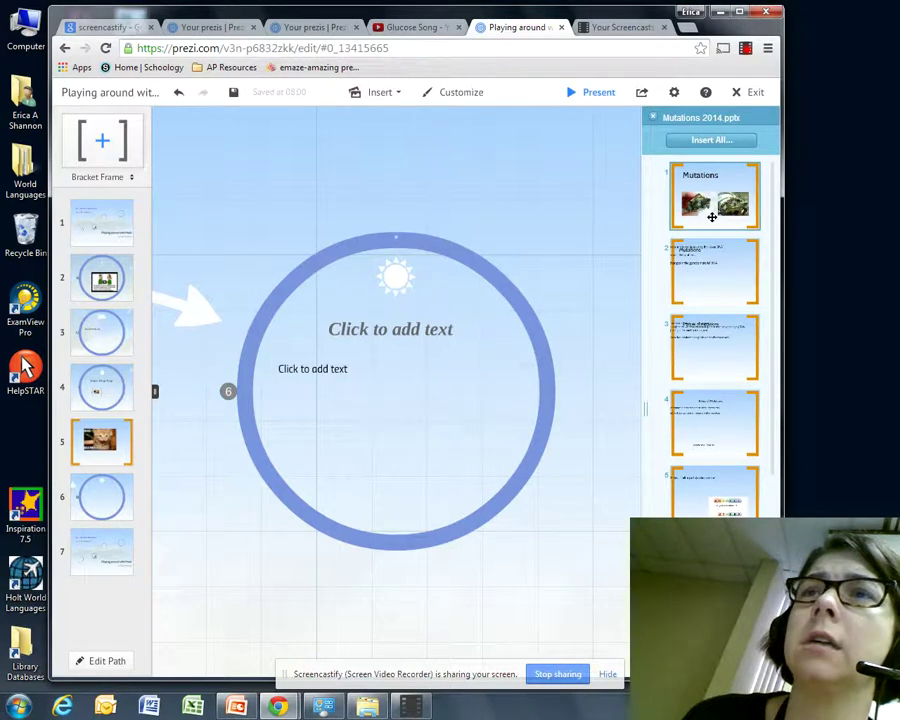
pyautogui.click(703, 264)
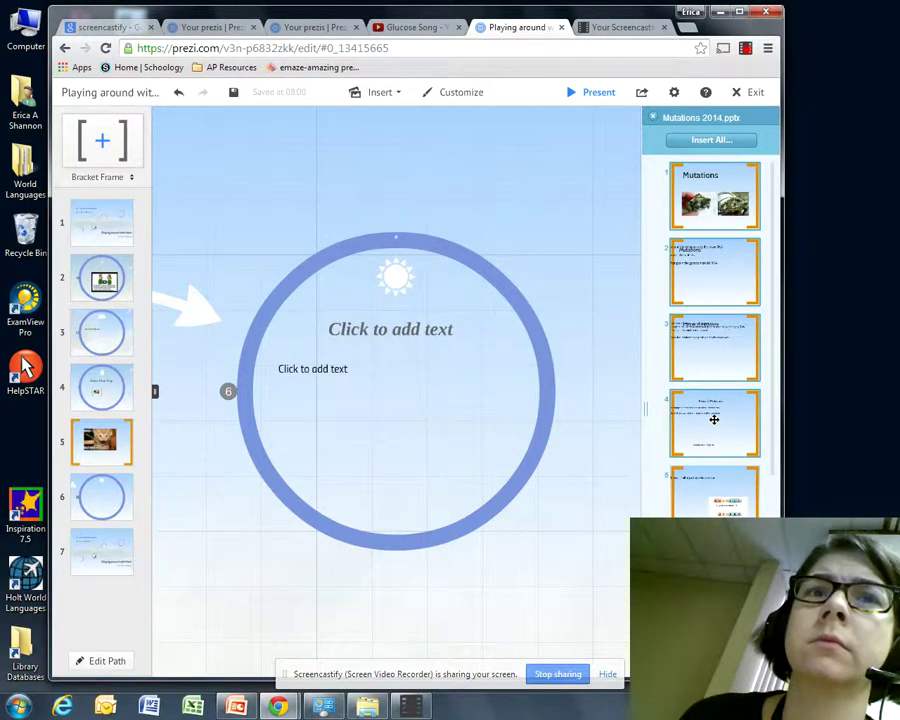
pyautogui.moveTo(709, 181); pyautogui.dragTo(395, 398)
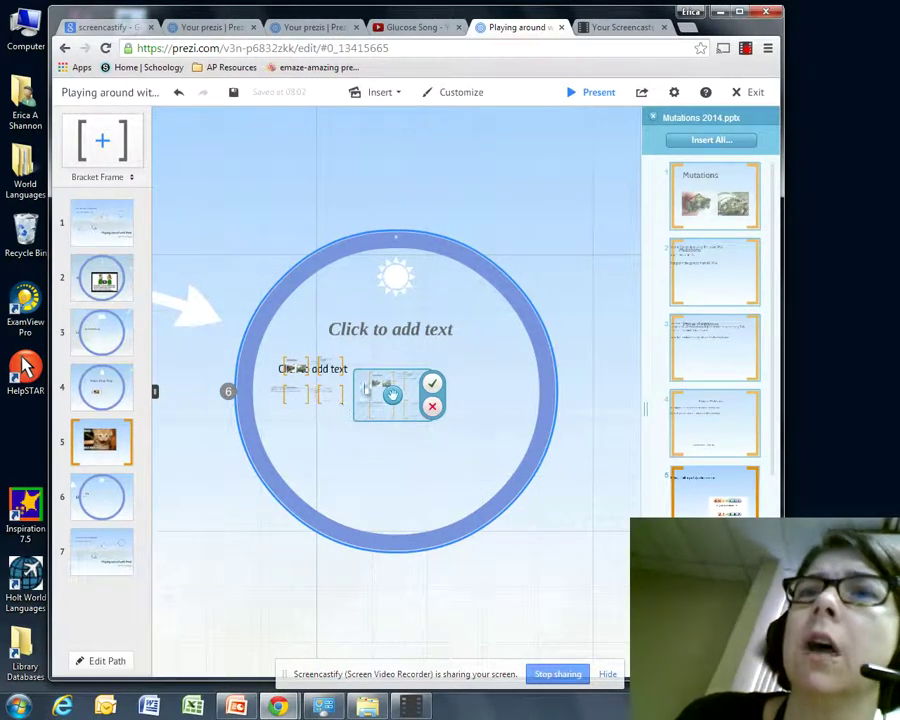
pyautogui.click(432, 407)
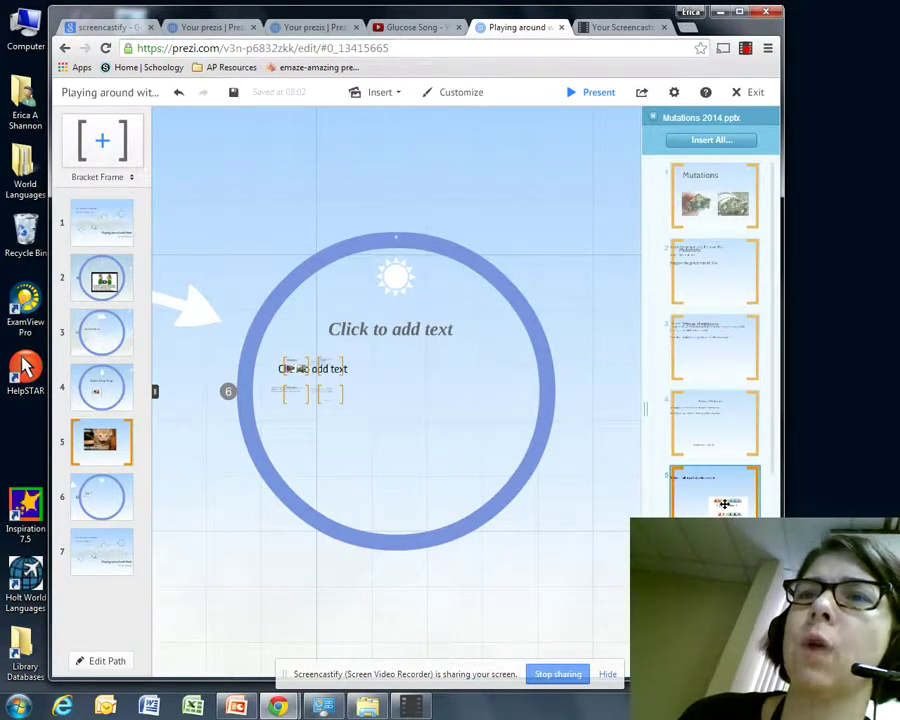
pyautogui.moveTo(724, 503); pyautogui.dragTo(445, 467)
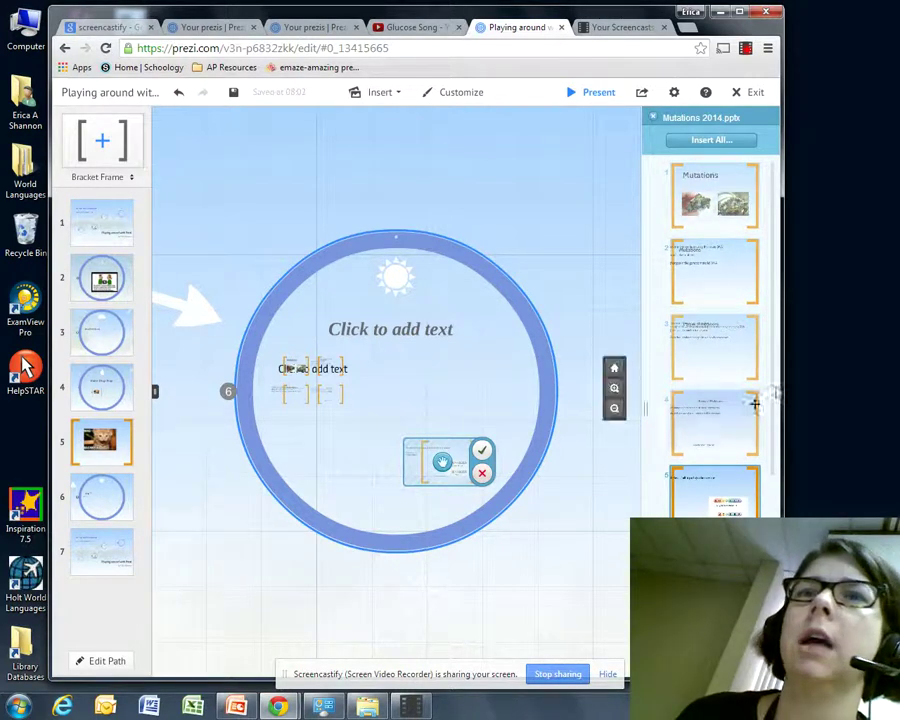
pyautogui.click(483, 475)
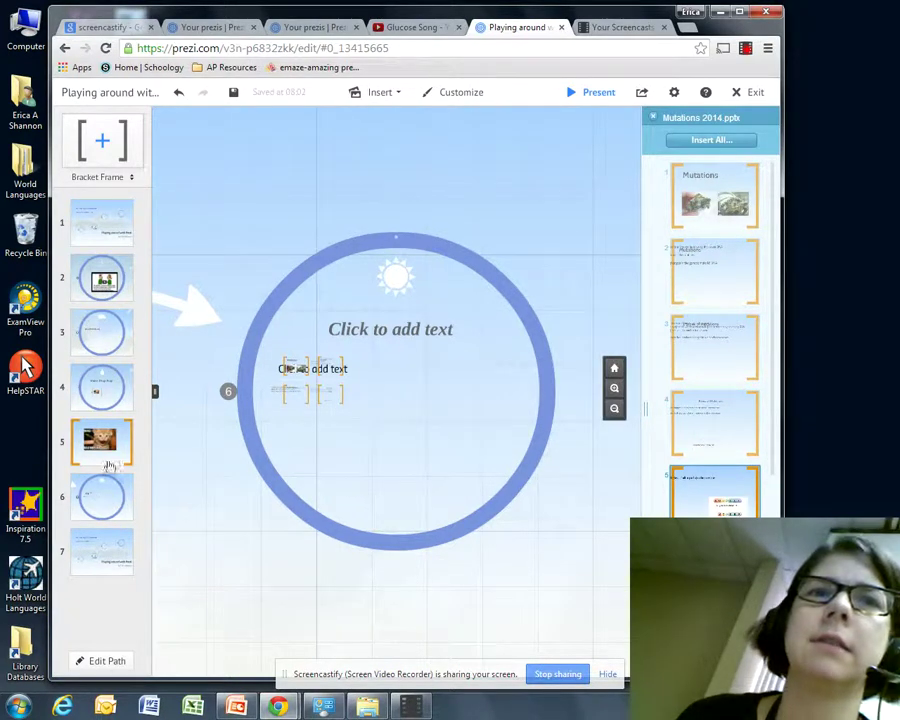
# Fill in the sun frame's heading placeholder with "Powerpoint uploads".
pyautogui.click(392, 330)
pyautogui.write('Powerpoi')
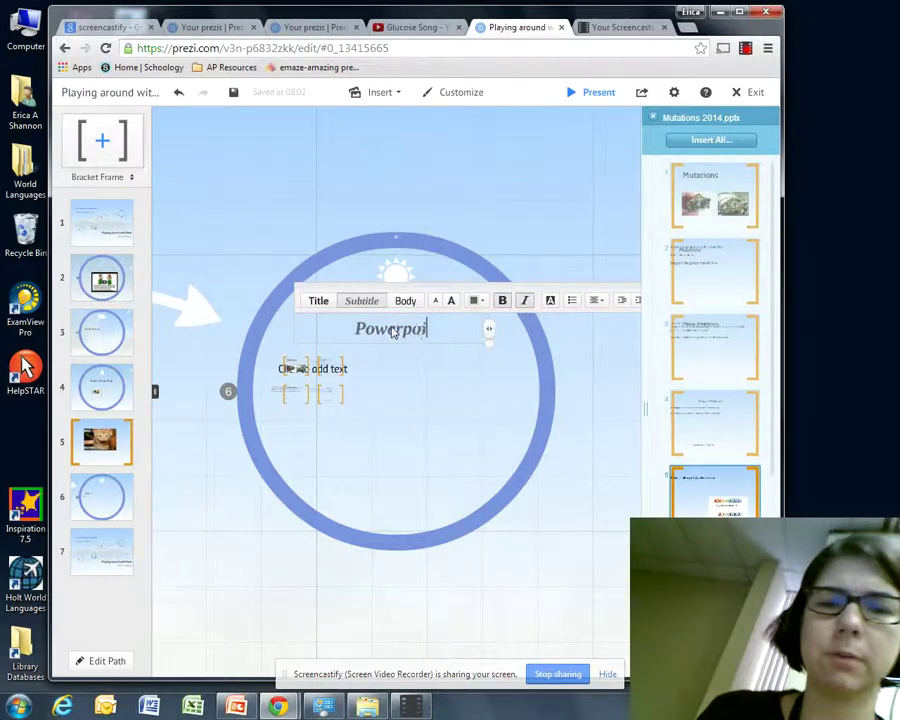
pyautogui.write('nt uploads')
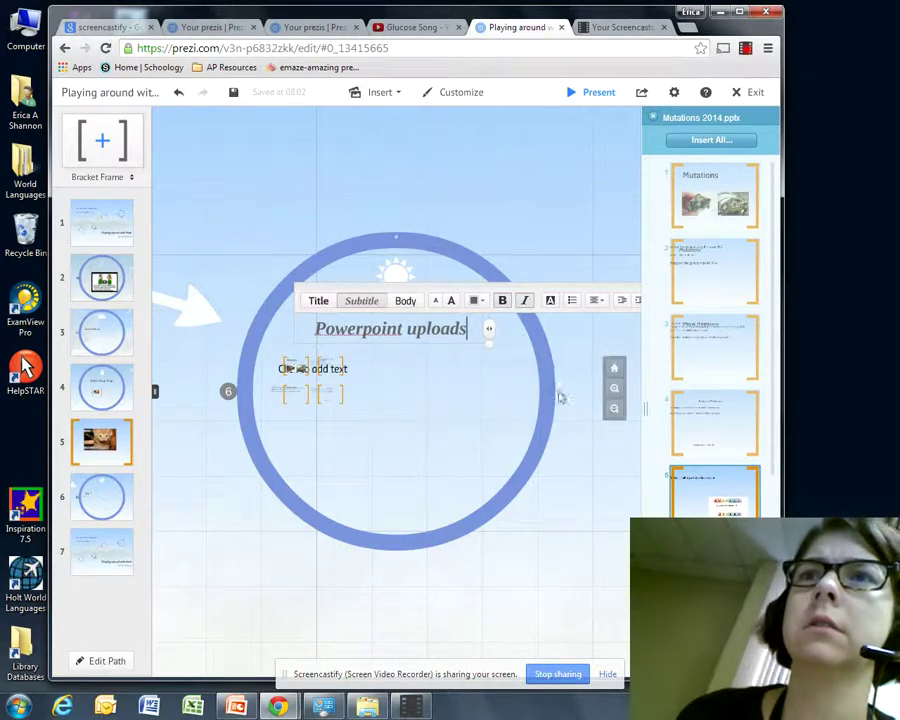
pyautogui.click(505, 411)
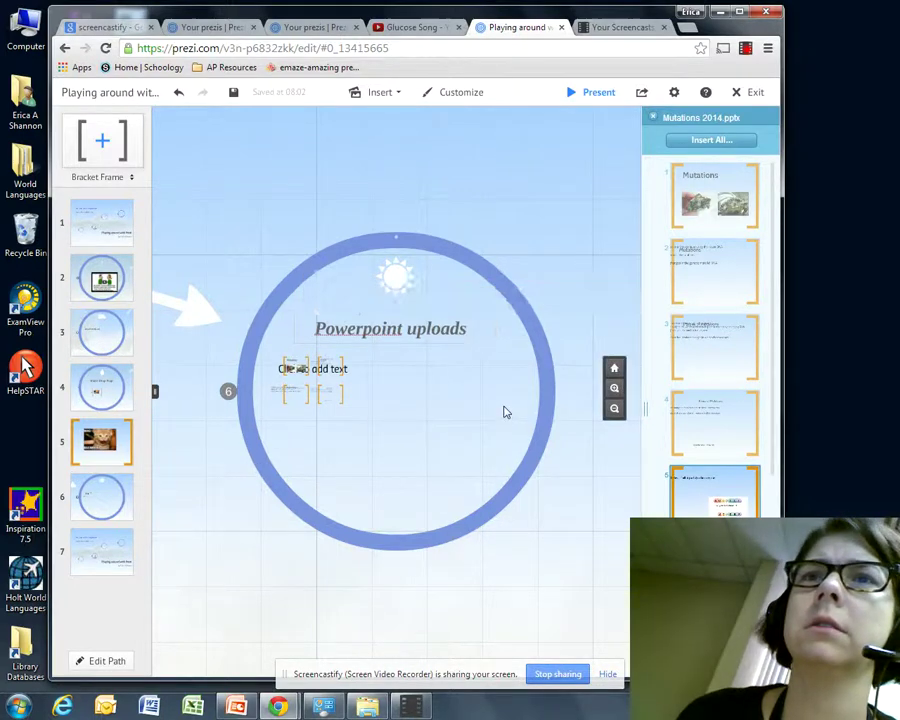
pyautogui.click(441, 330)
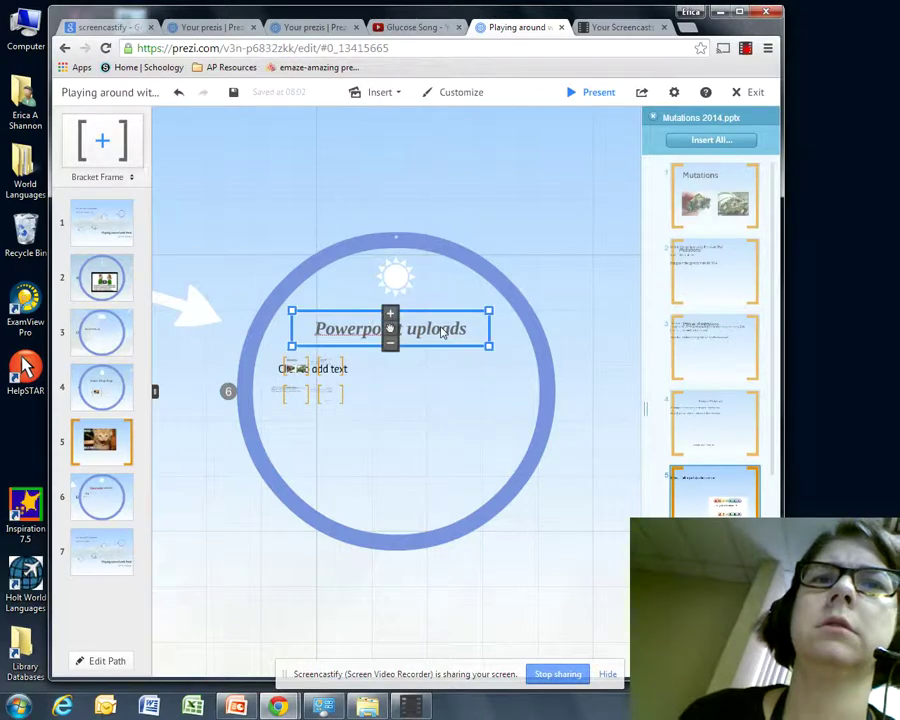
# View the sixth path frame and the whole-prezi overview, then zoom in to the first Mutations slide inside the sun frame.
pyautogui.click(105, 516)
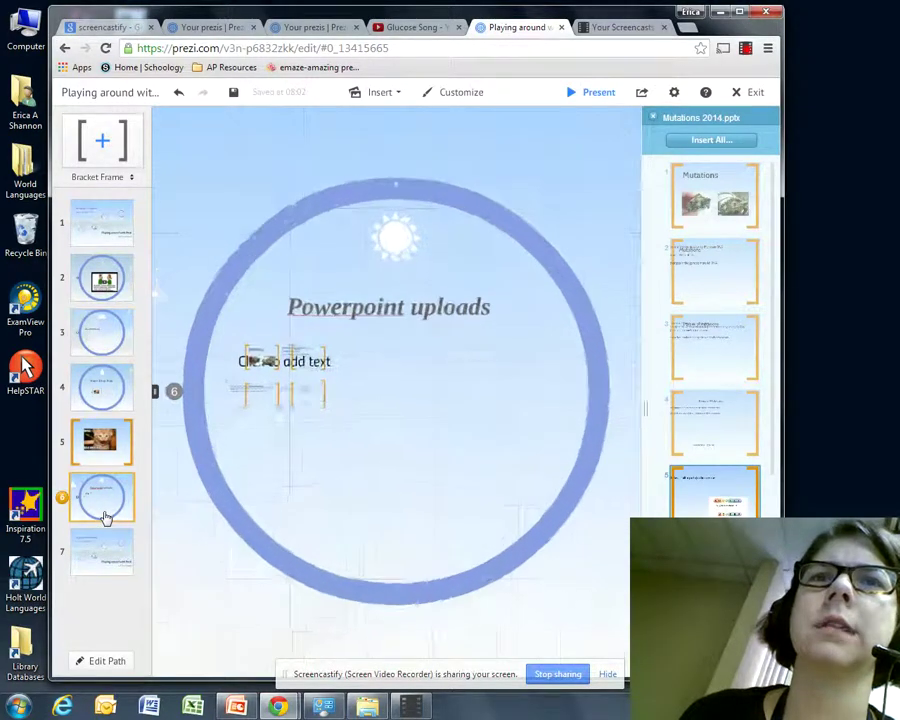
pyautogui.press('Right')
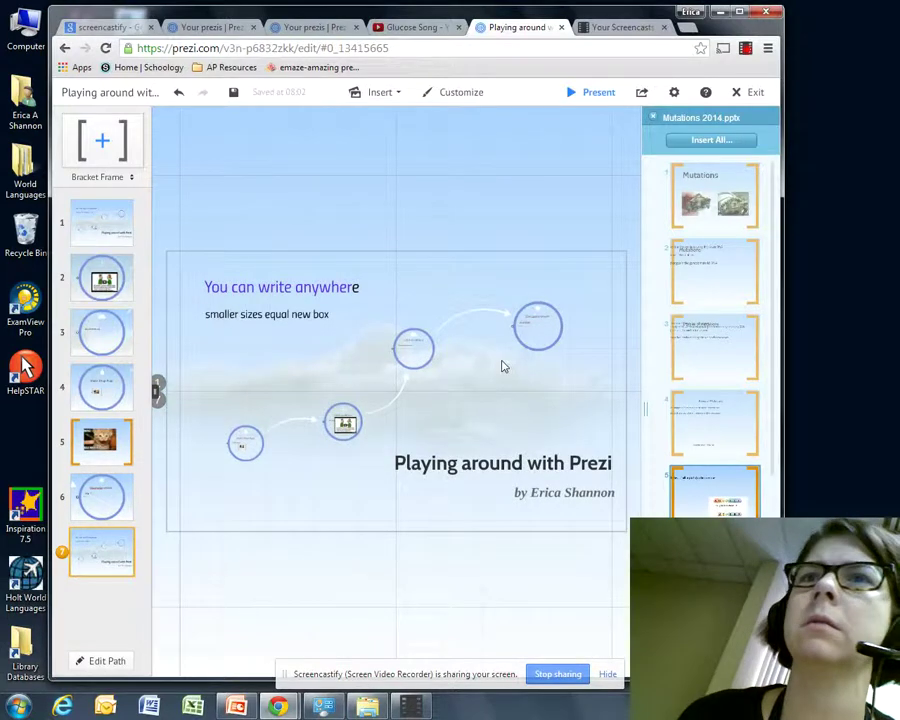
pyautogui.click(545, 333)
pyautogui.click(477, 287)
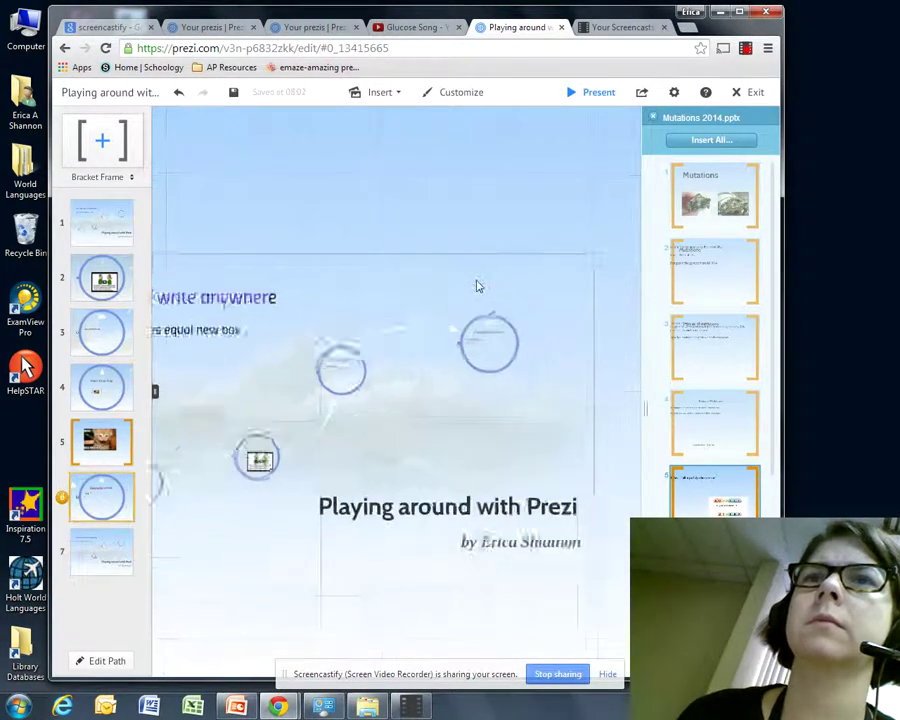
pyautogui.click(262, 367)
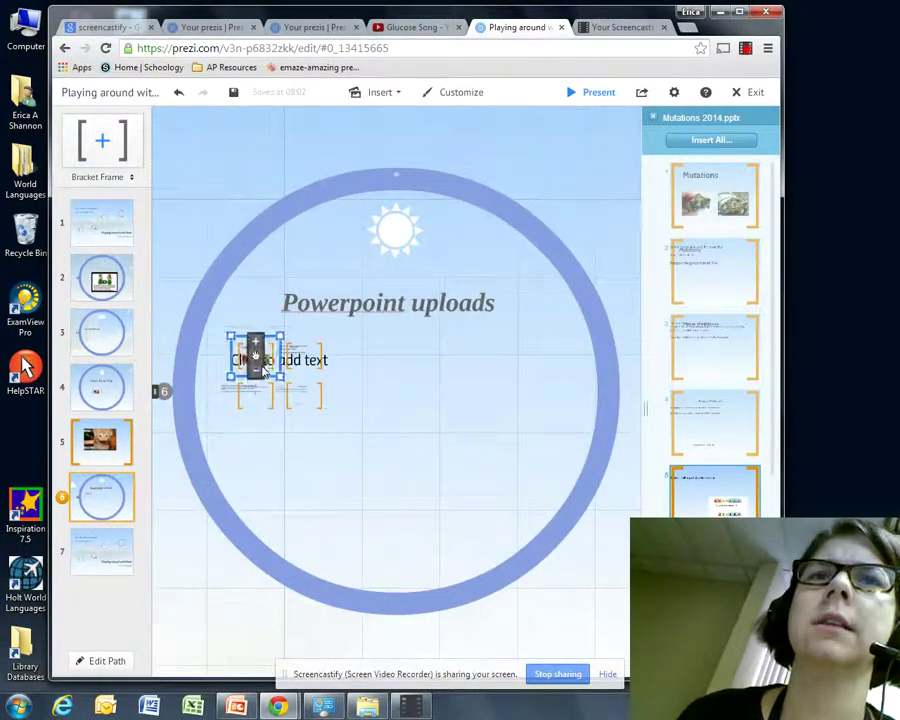
pyautogui.click(200, 314)
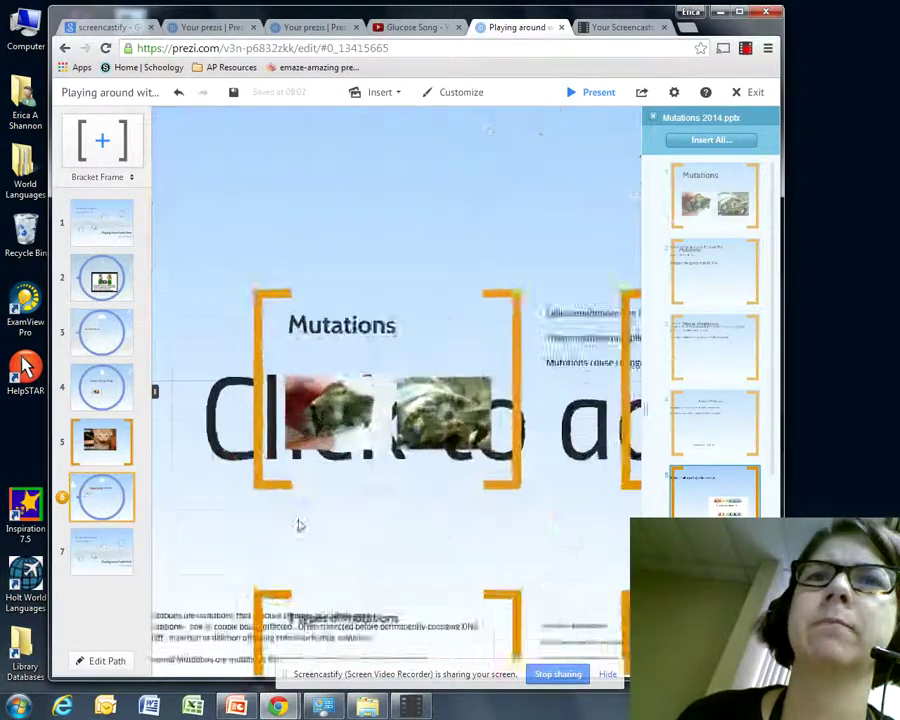